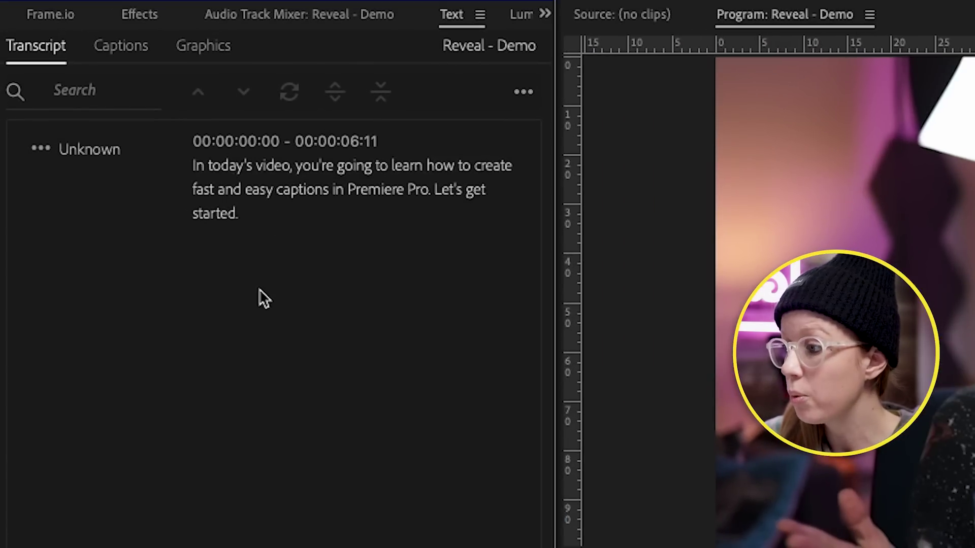
# Step: Play the sequence and jump between the transcript words 'Premiere' and 'video,'
pyautogui.press('space')
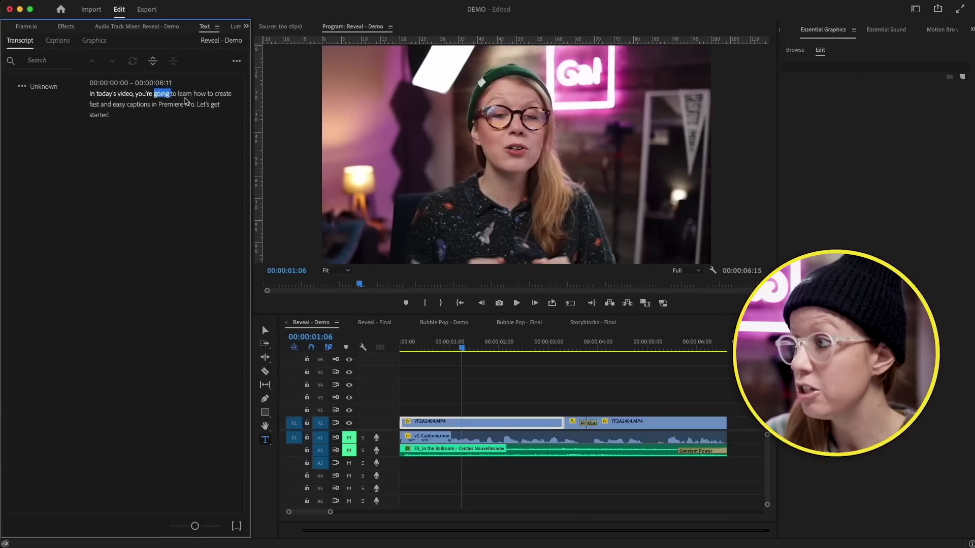
pyautogui.click(166, 105)
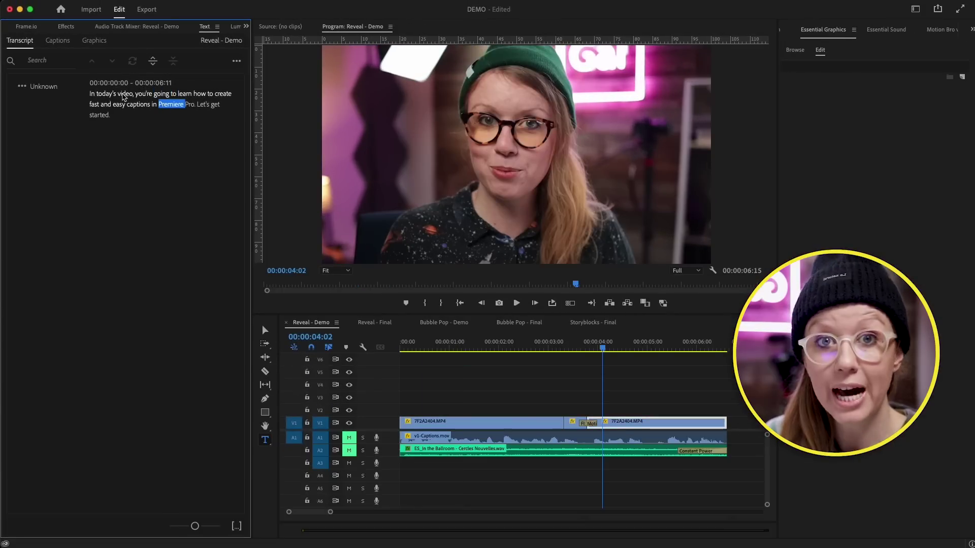
pyautogui.click(124, 94)
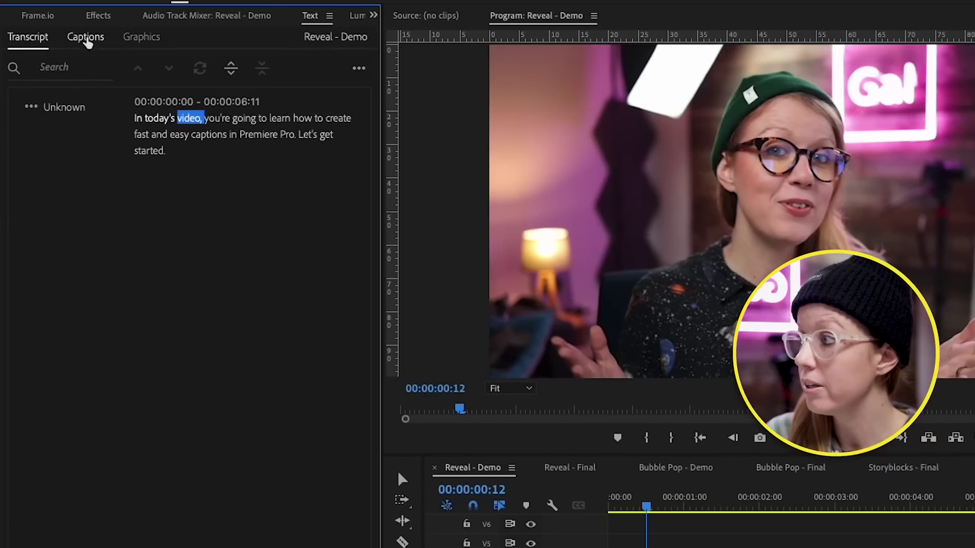
# Step: Generate captions from the transcription onto a subtitle track and play them back
pyautogui.click(86, 37)
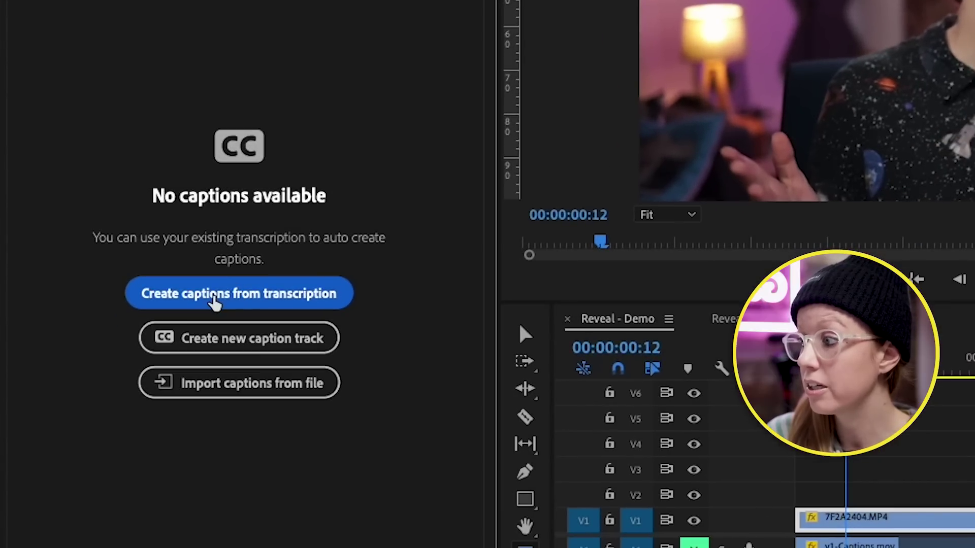
pyautogui.click(214, 297)
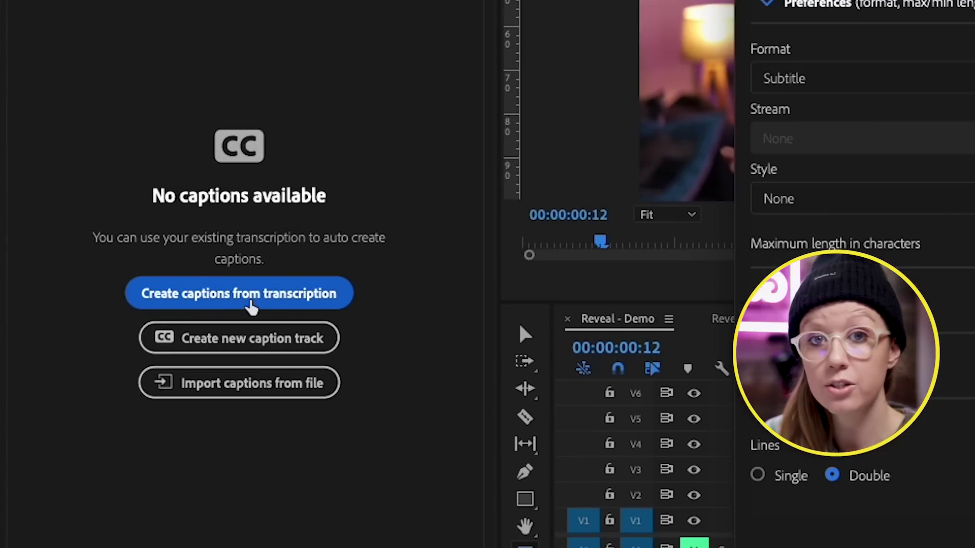
pyautogui.click(594, 462)
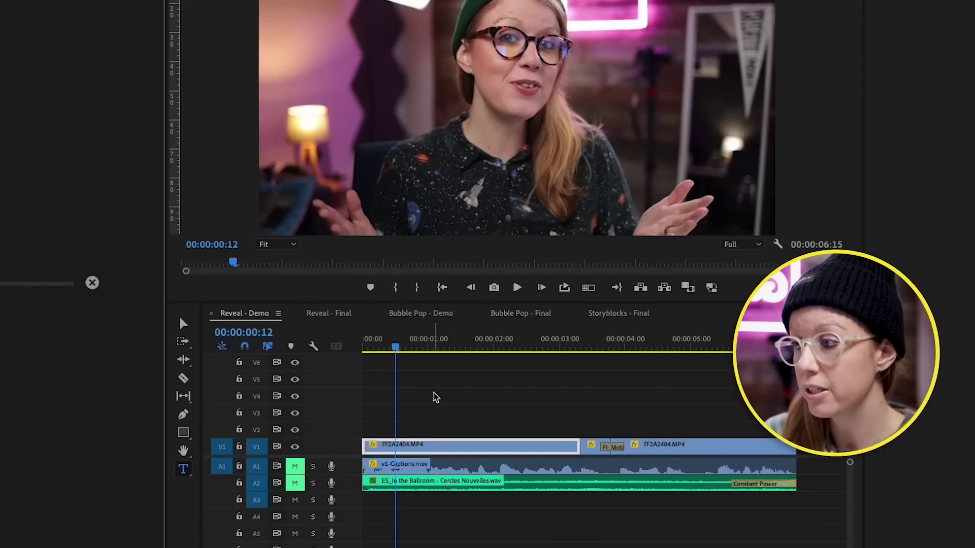
pyautogui.press('space')
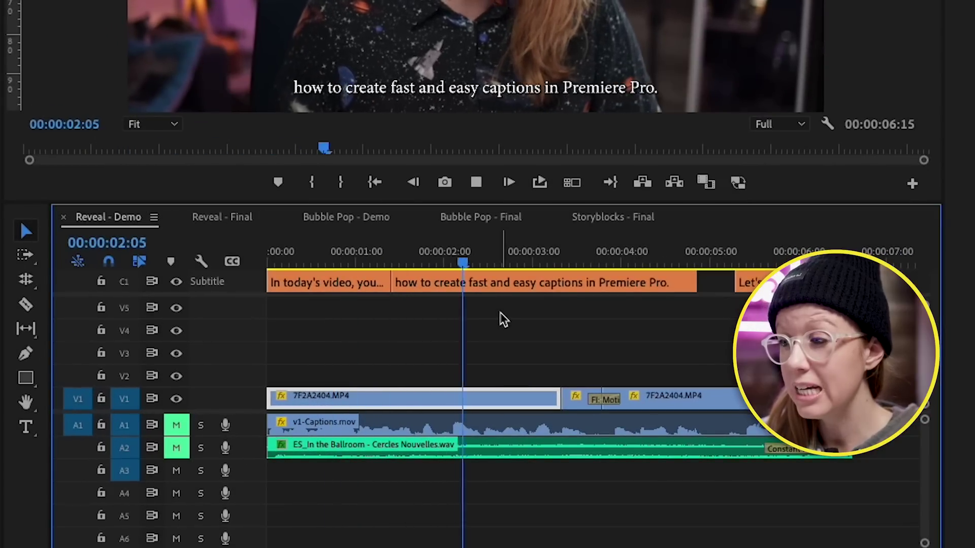
# Step: Stop playback at the break point and split the second caption at the playhead
pyautogui.press('space')
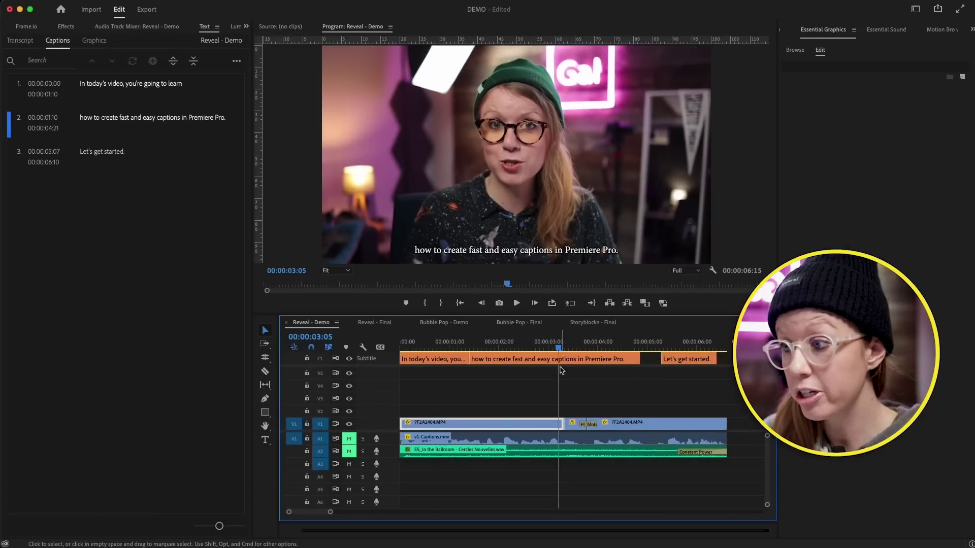
pyautogui.click(564, 360)
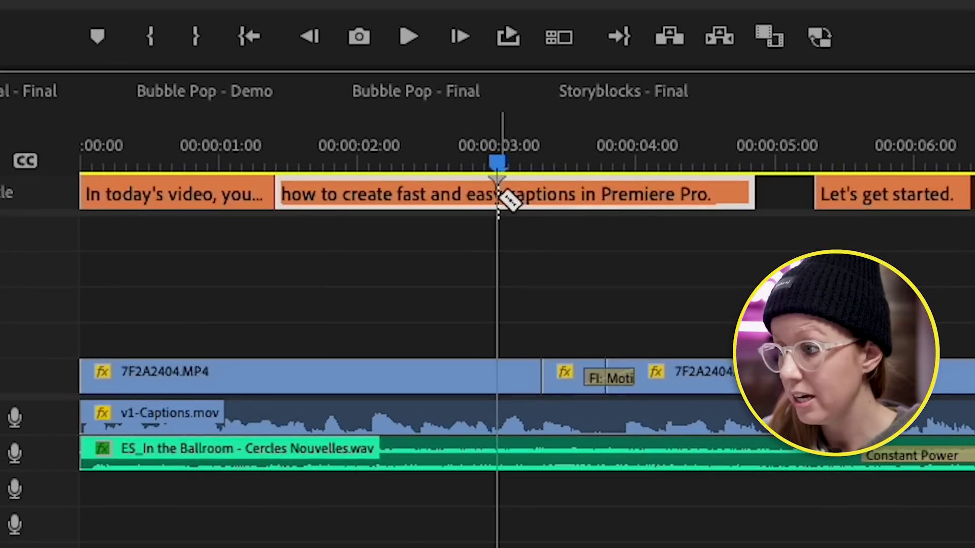
pyautogui.click(503, 195)
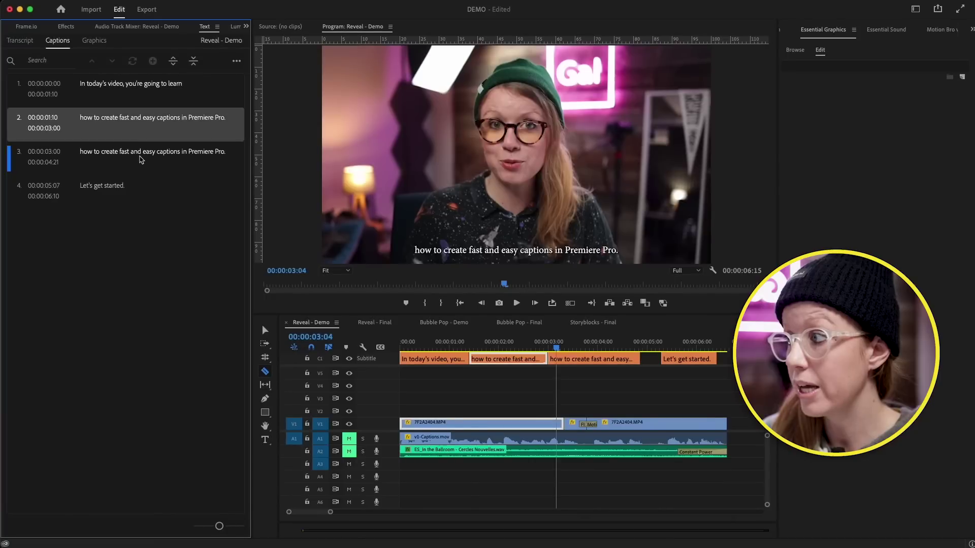
# Step: Trim the second caption's text to 'how to create fast and easy'
pyautogui.click(139, 159)
pyautogui.click(154, 118)
pyautogui.click(157, 117)
pyautogui.moveTo(219, 161); pyautogui.dragTo(329, 170)
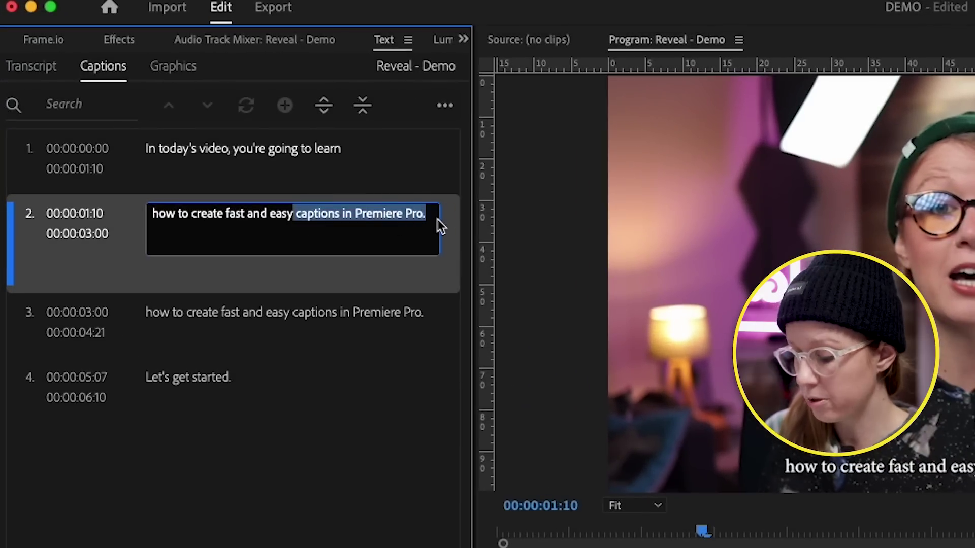
pyautogui.press('BackSpace')
pyautogui.click(325, 319)
# Step: Delete the repeated opening words so the third caption reads 'captions in Premiere Pro.'
pyautogui.click(294, 274)
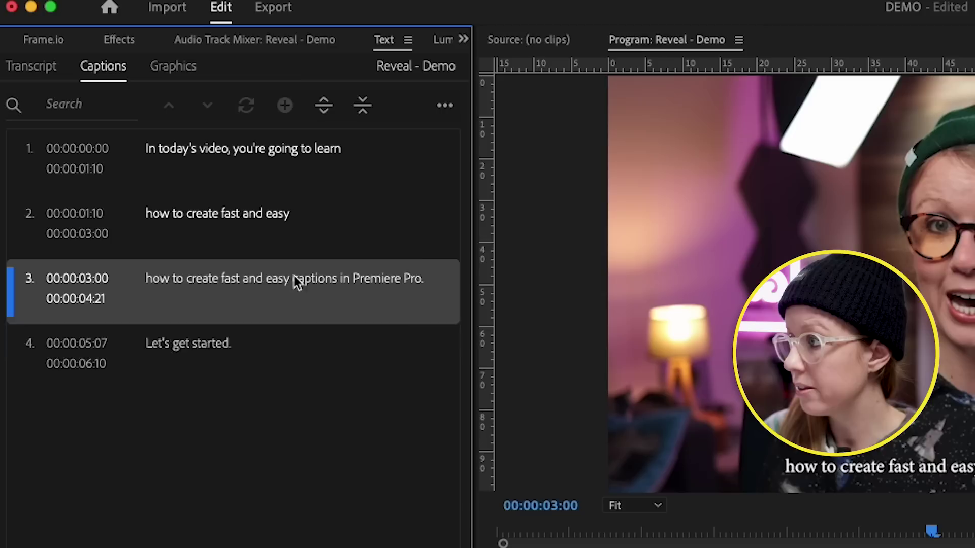
pyautogui.click(294, 278)
pyautogui.moveTo(296, 278); pyautogui.dragTo(89, 268)
pyautogui.press('BackSpace')
pyautogui.click(295, 508)
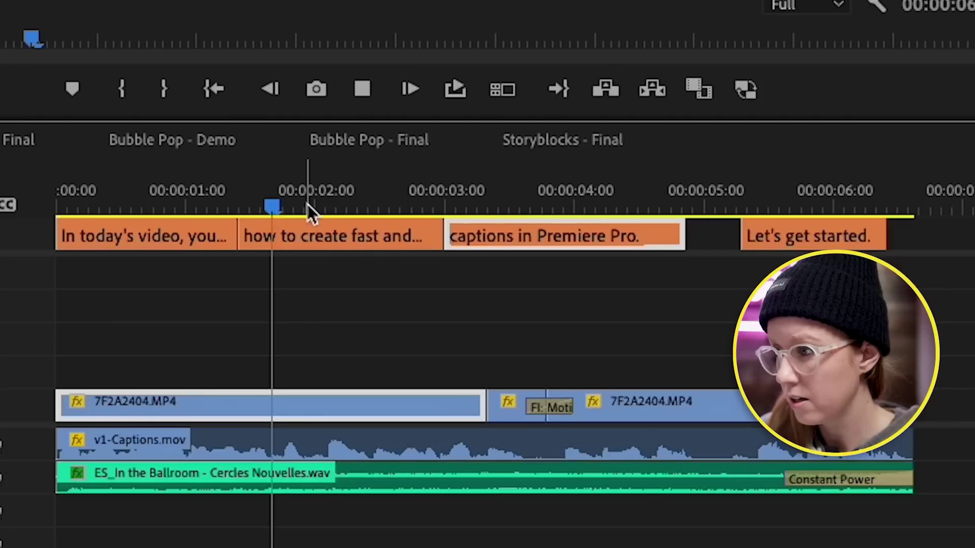
# Step: Rolling-edit the break between captions 2 and 3 earlier to 00:00:02:21 and play back
pyautogui.press('n')
pyautogui.moveTo(445, 243)
pyautogui.mouseDown()
pyautogui.moveTo(418, 236)
pyautogui.moveTo(429, 236)
pyautogui.mouseUp()
pyautogui.press('space')
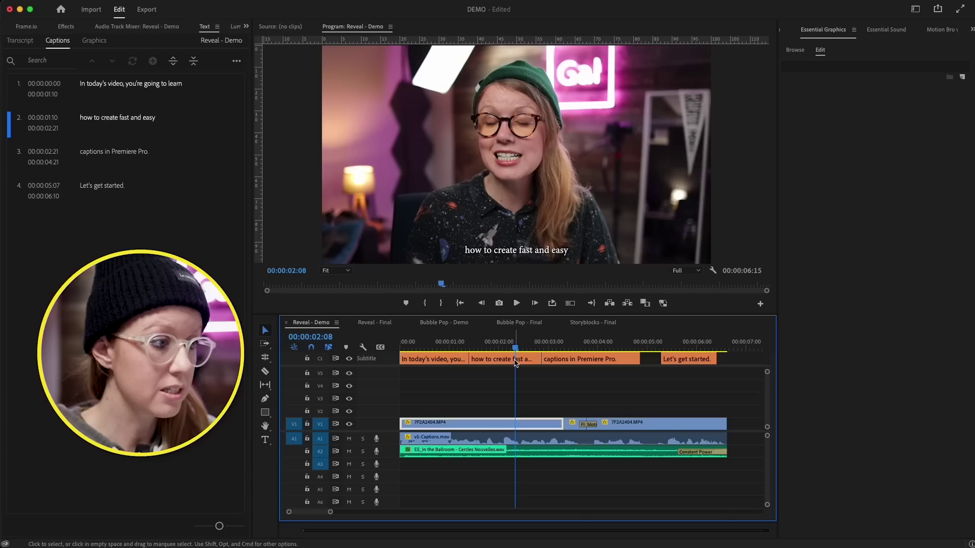
# Step: Set the captions to Montserrat Bold Italic and raise them to Y position -48
pyautogui.click(496, 358)
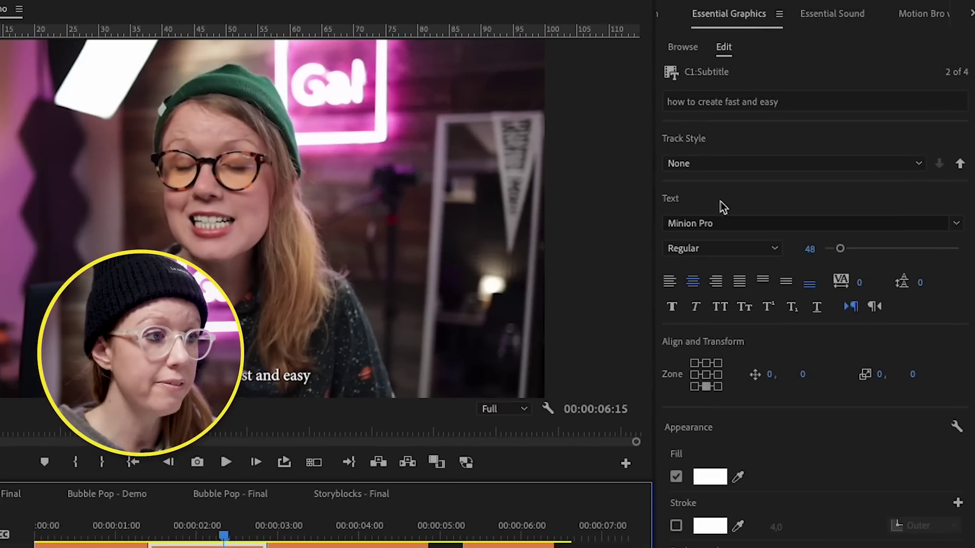
pyautogui.click(813, 157)
pyautogui.write('mont')
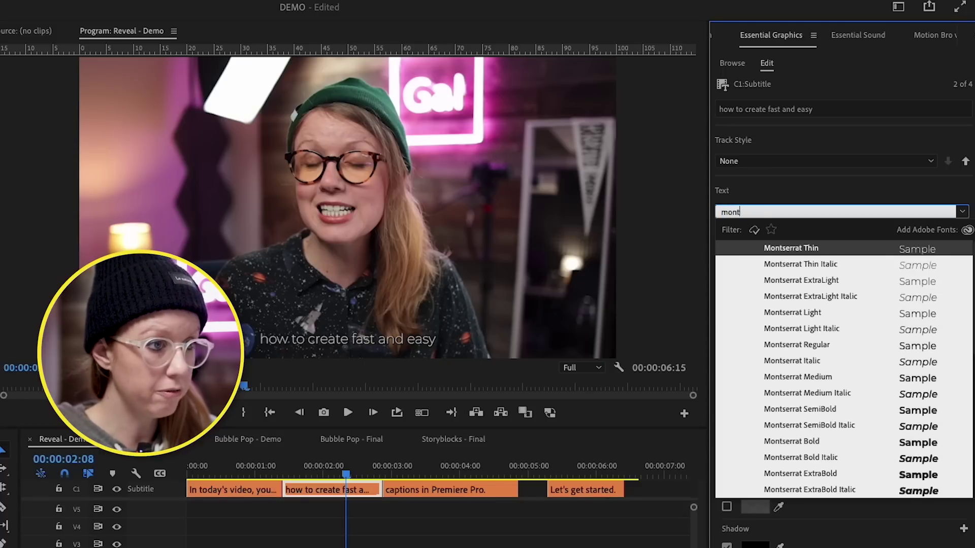
pyautogui.click(833, 459)
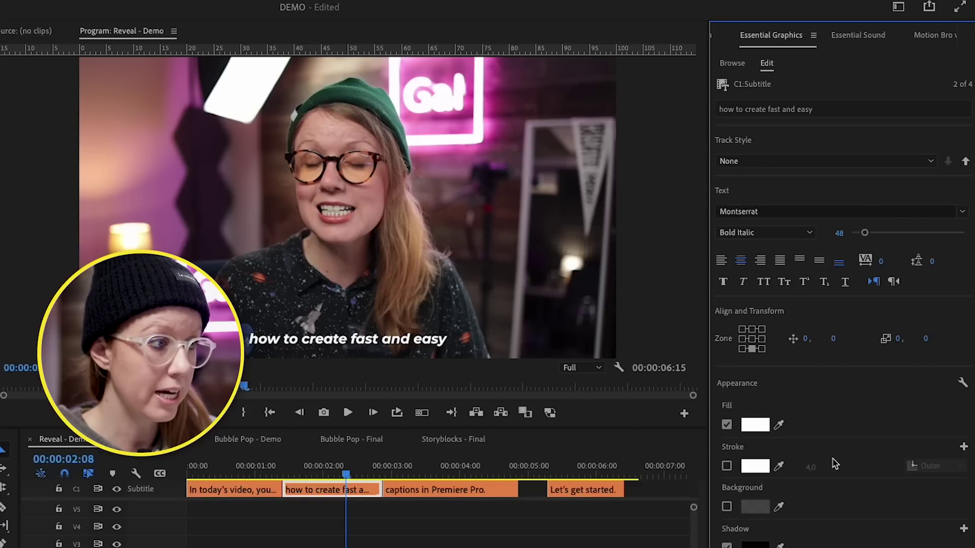
pyautogui.moveTo(832, 338); pyautogui.dragTo(771, 340)
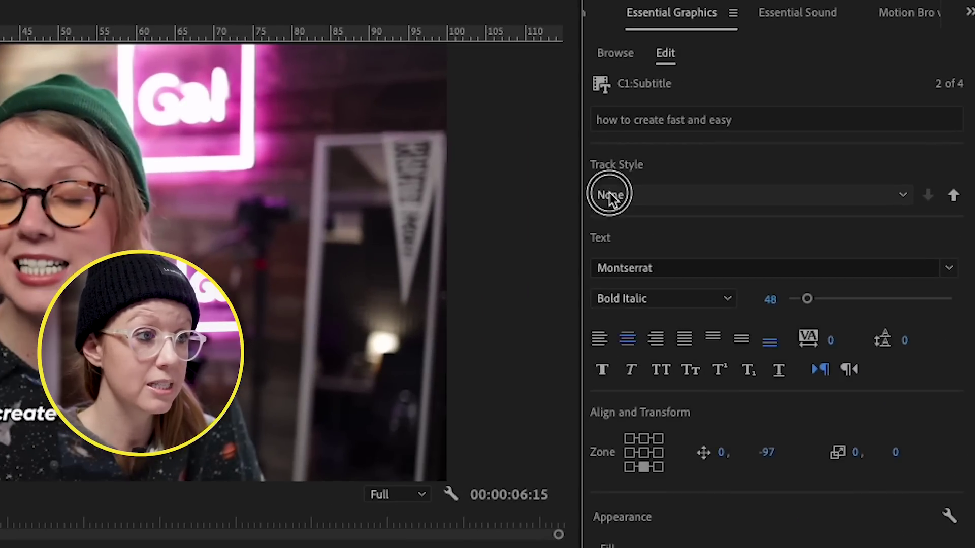
# Step: Save the caption look as a new track style named 'New Demo'
pyautogui.click(677, 163)
pyautogui.click(708, 186)
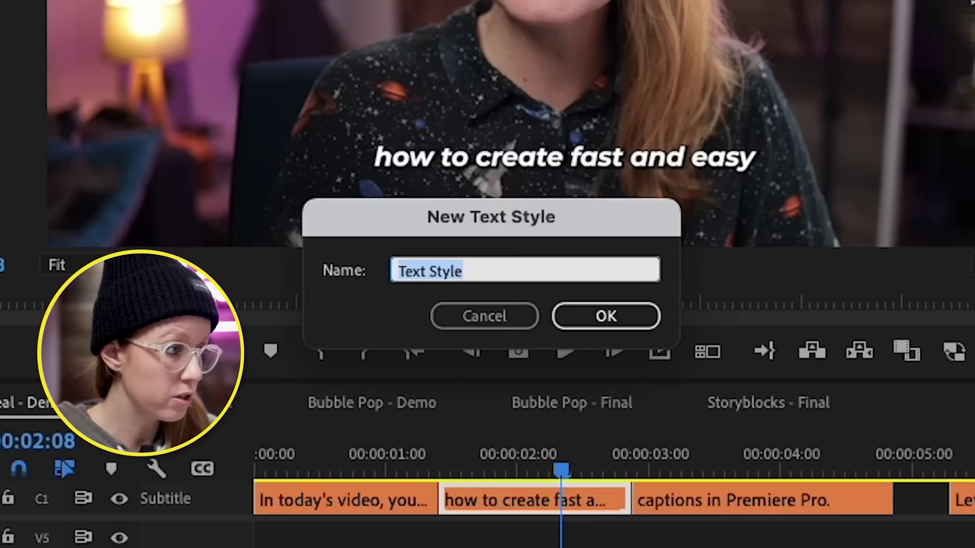
pyautogui.write('New')
pyautogui.write(' Demo')
pyautogui.press('Return')
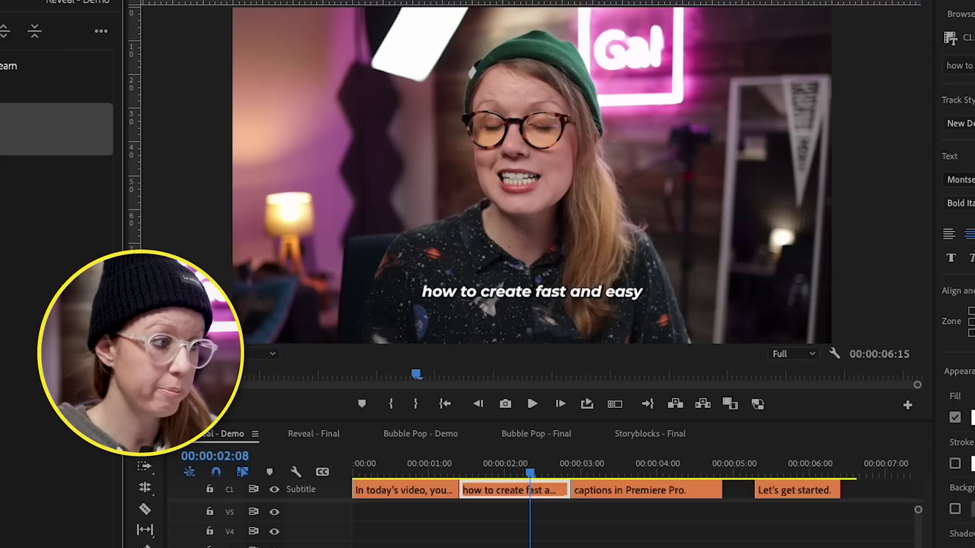
pyautogui.click(386, 472)
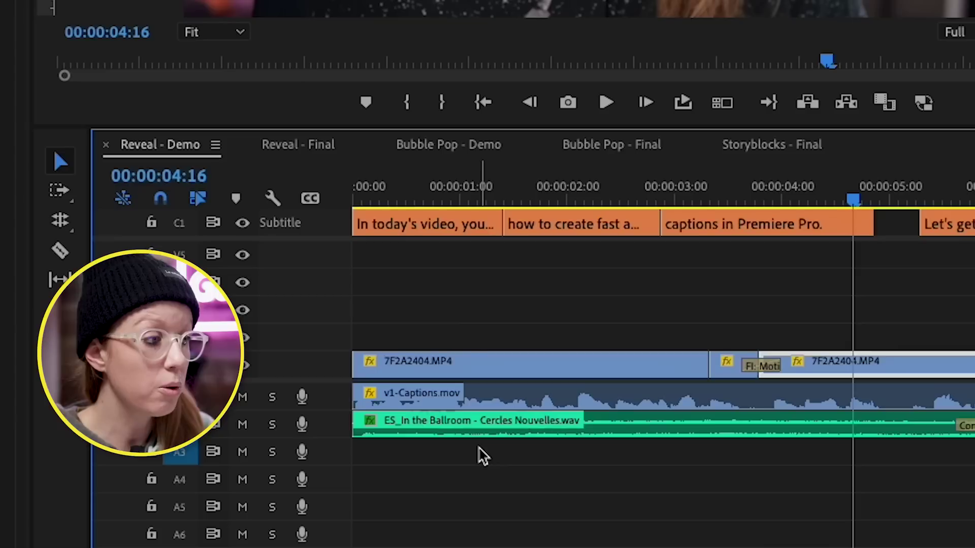
# Step: Add a second caption track above the Subtitle track
pyautogui.rightClick(327, 226)
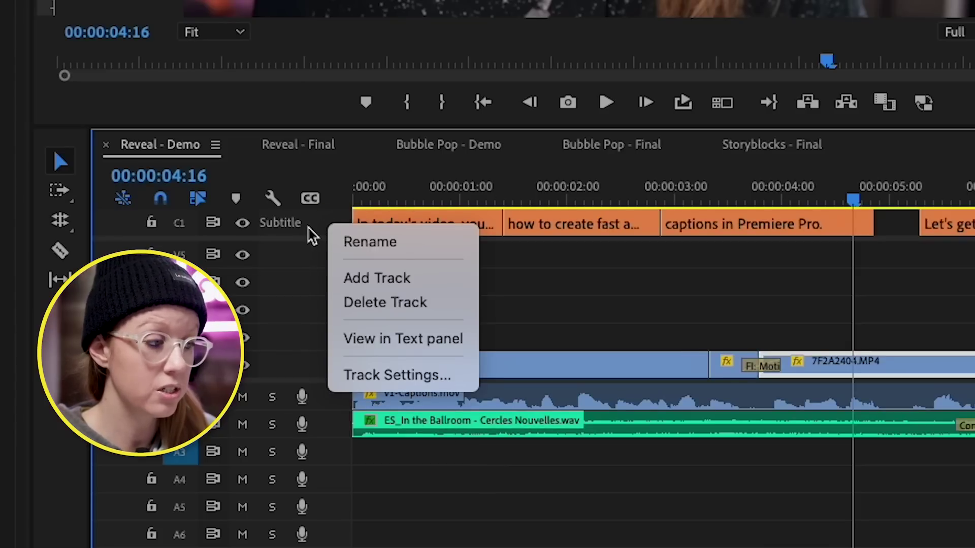
pyautogui.click(358, 276)
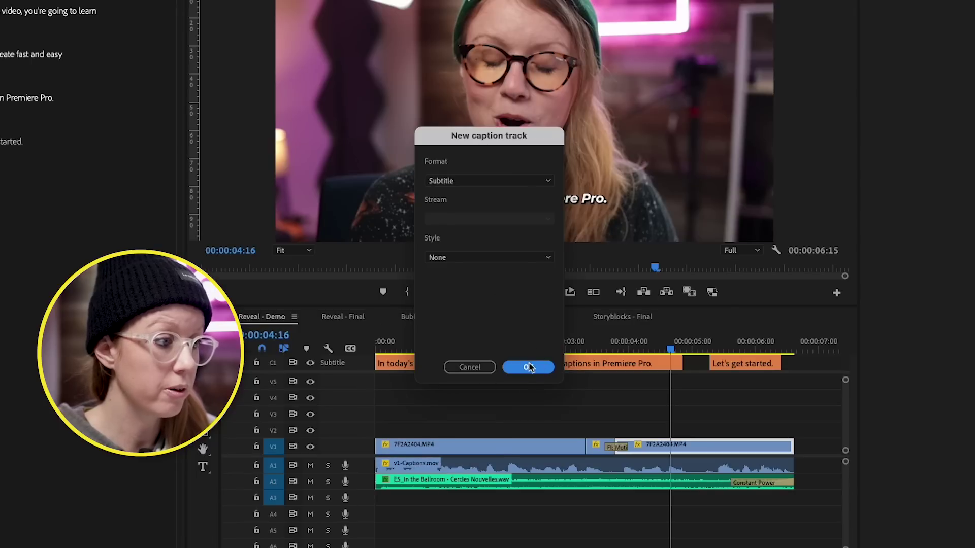
pyautogui.click(529, 367)
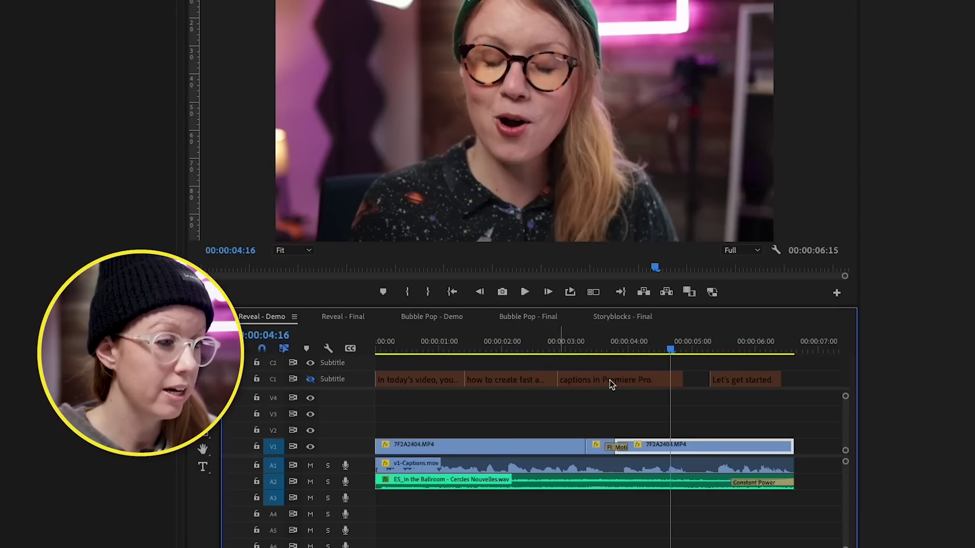
# Step: Copy all four captions from C1 onto C2 and select them as graphic clips
pyautogui.moveTo(811, 376); pyautogui.dragTo(427, 370)
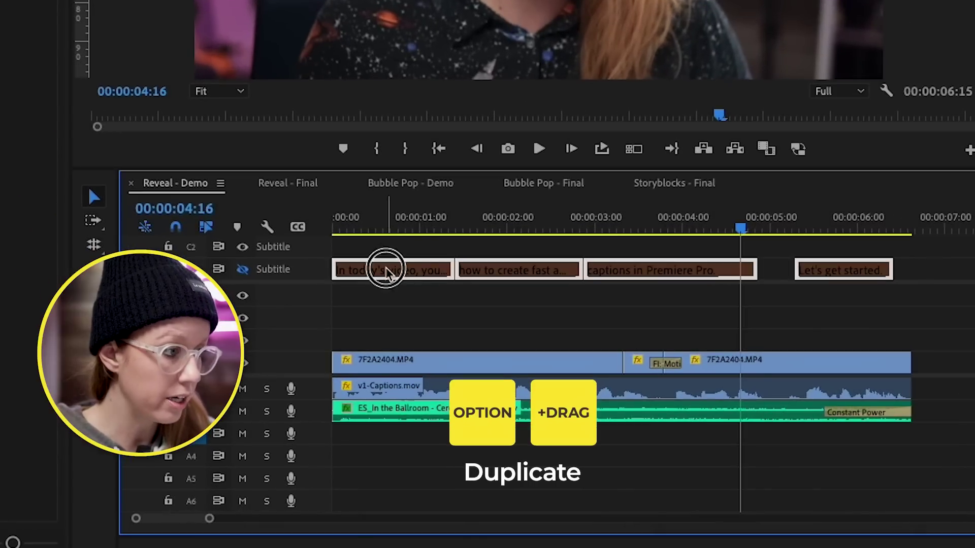
pyautogui.moveTo(386, 272); pyautogui.dragTo(384, 255)
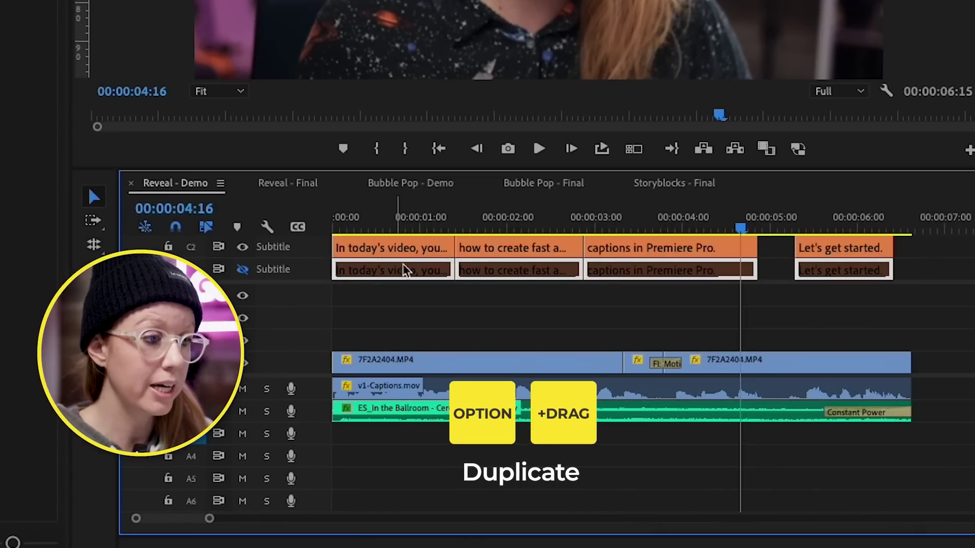
pyautogui.moveTo(917, 255); pyautogui.dragTo(375, 218)
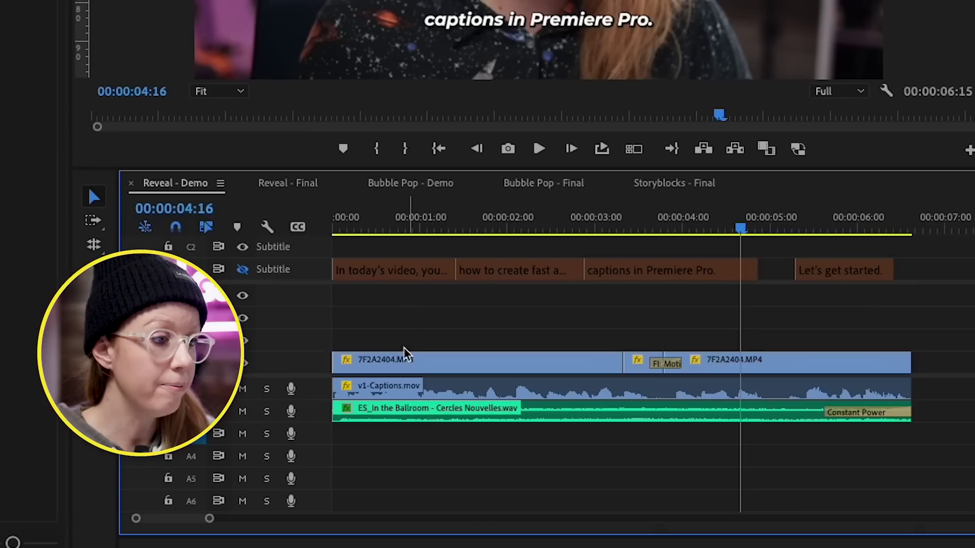
pyautogui.moveTo(850, 327); pyautogui.dragTo(405, 339)
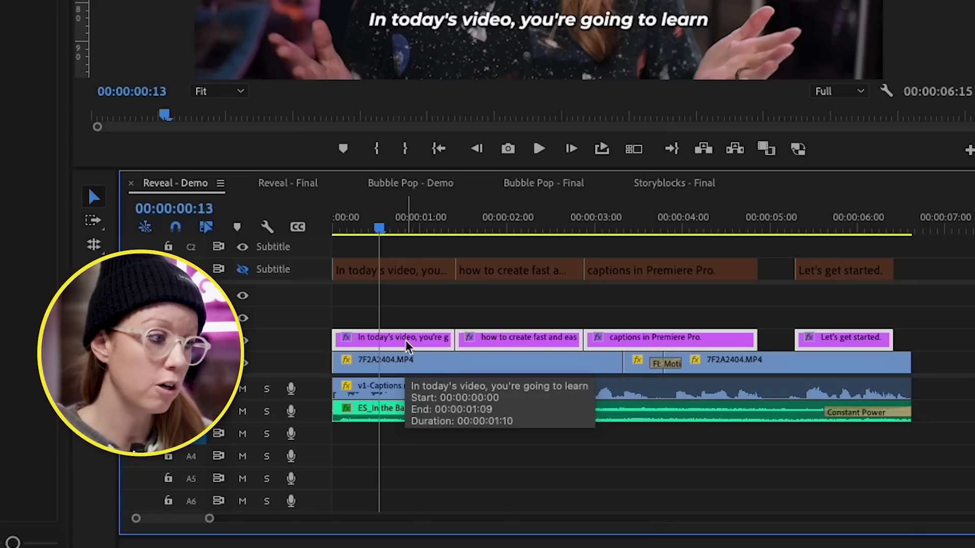
# Step: Duplicate the caption graphics onto the track above and fill the caption yellow from the swatch library
pyautogui.moveTo(408, 342); pyautogui.dragTo(410, 316)
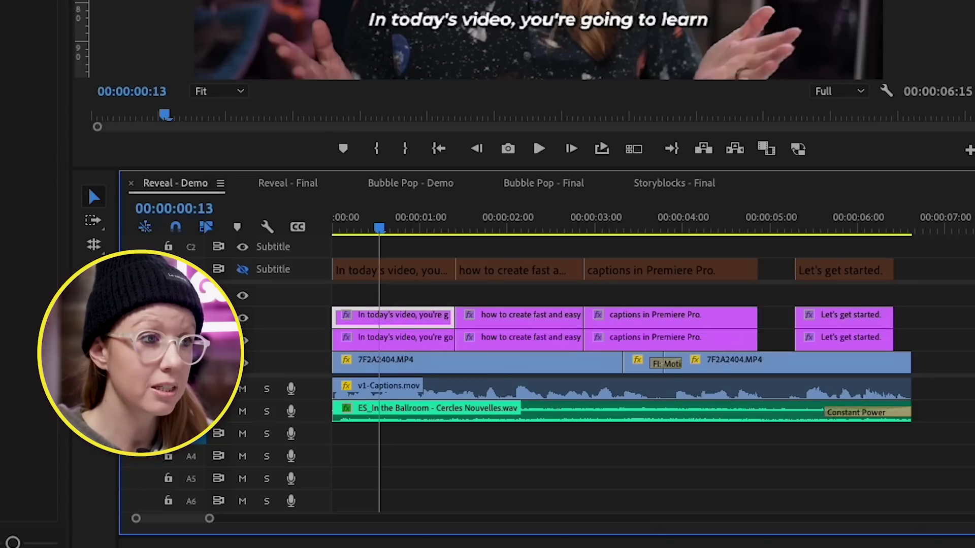
pyautogui.click(246, 26)
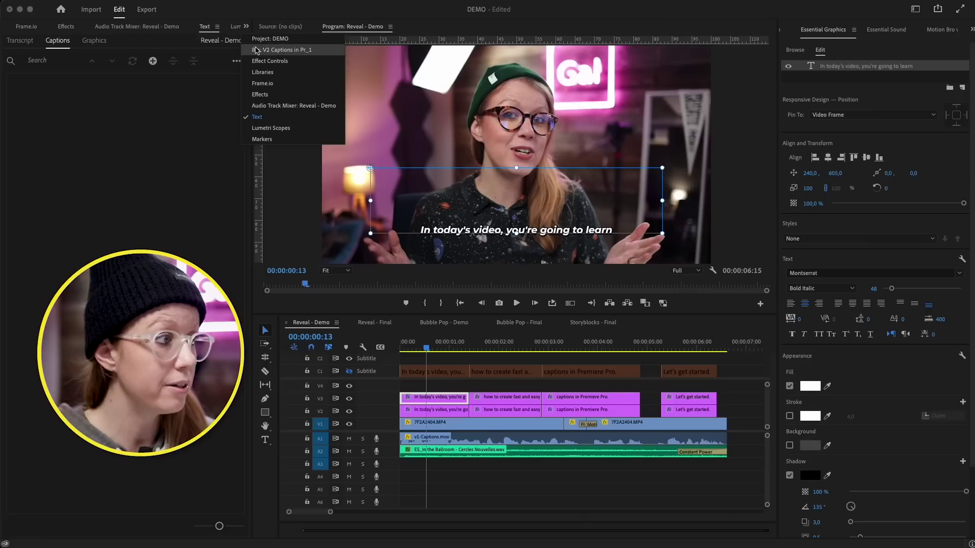
pyautogui.click(262, 72)
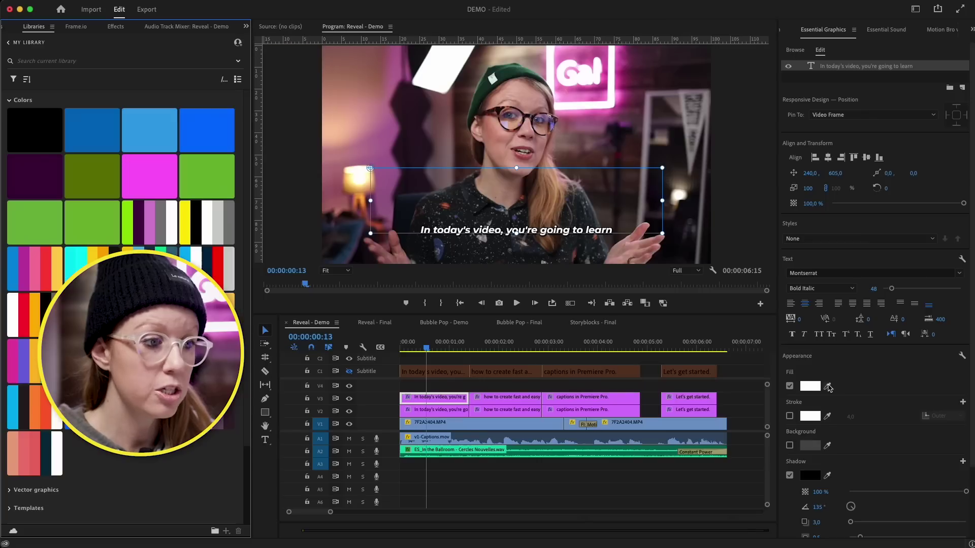
pyautogui.click(828, 387)
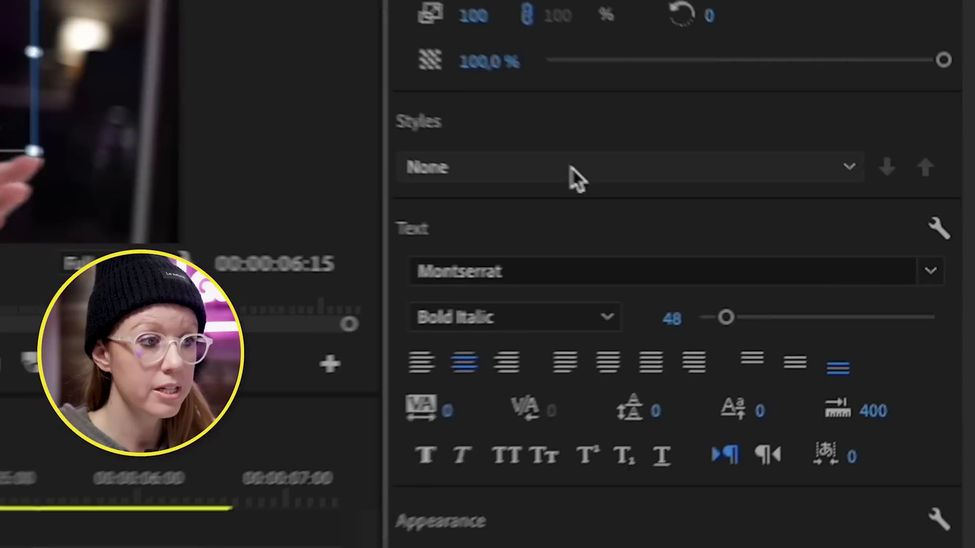
# Step: Save the yellow caption formatting as a new text style named 'Yellow Montserrat'
pyautogui.click(838, 261)
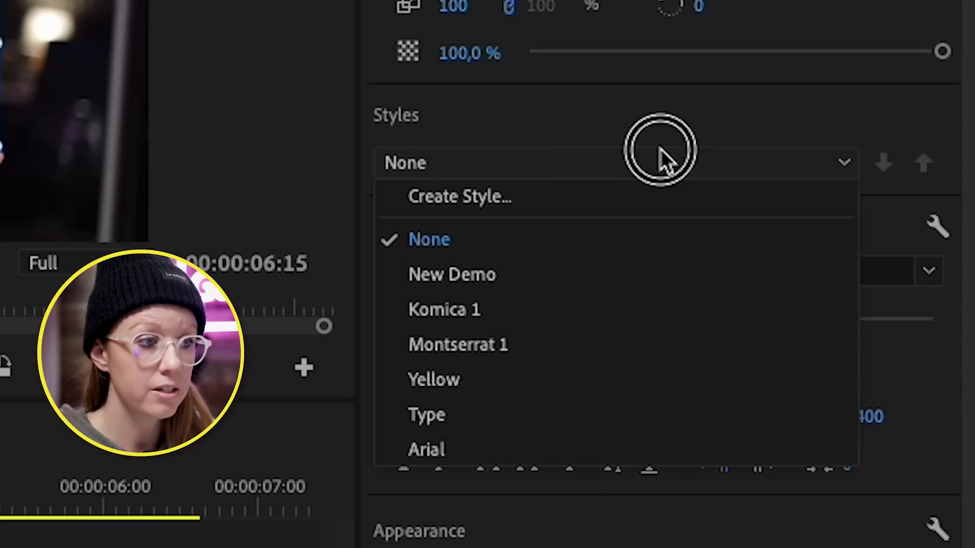
pyautogui.click(576, 191)
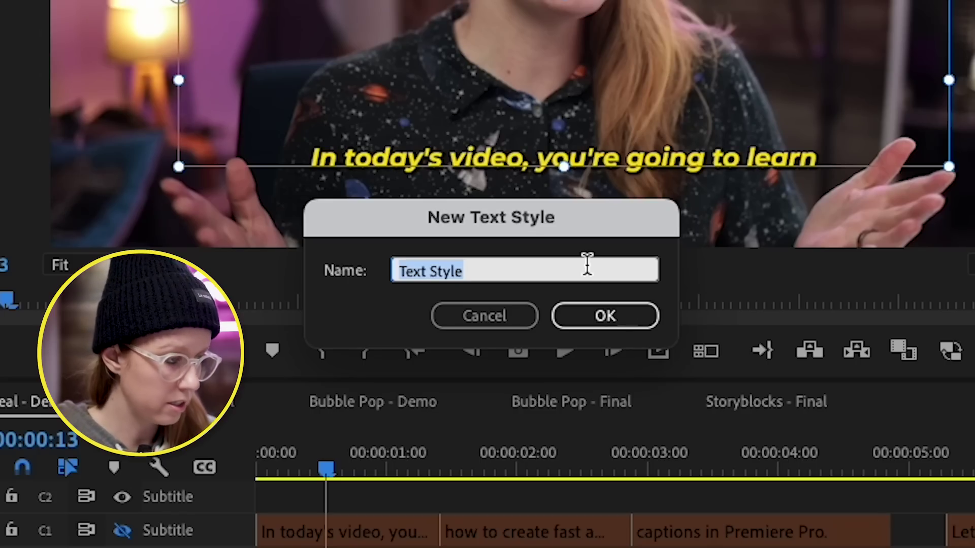
pyautogui.write('Yellow Montserrat')
pyautogui.press('Return')
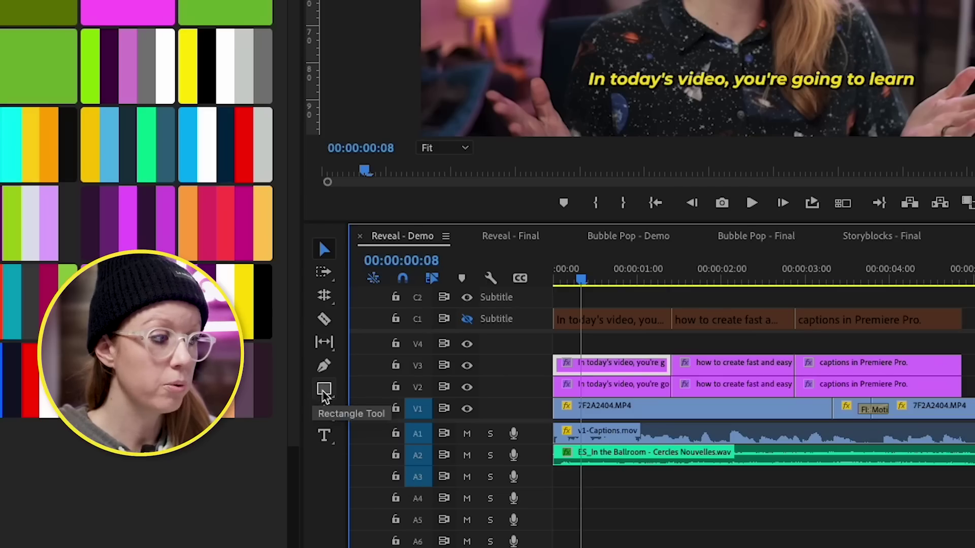
# Step: Draw a rectangle over the subtitle, set it to mask the caption text, and show Effect Controls
pyautogui.click(324, 390)
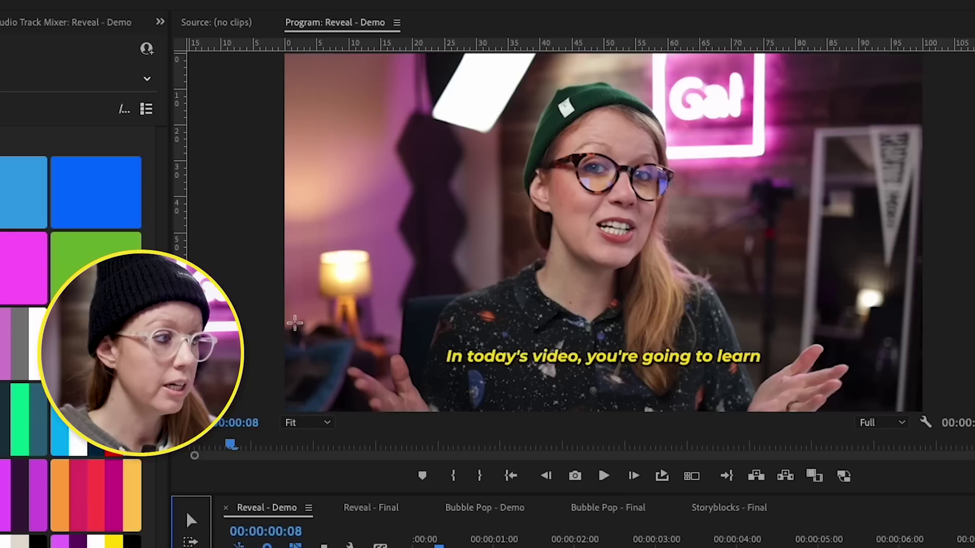
pyautogui.moveTo(305, 321); pyautogui.dragTo(907, 389)
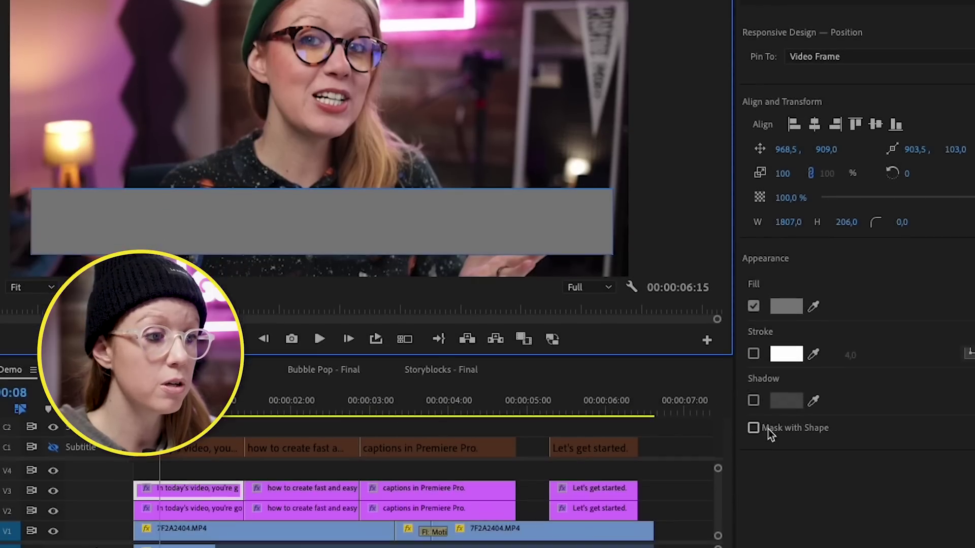
pyautogui.click(753, 428)
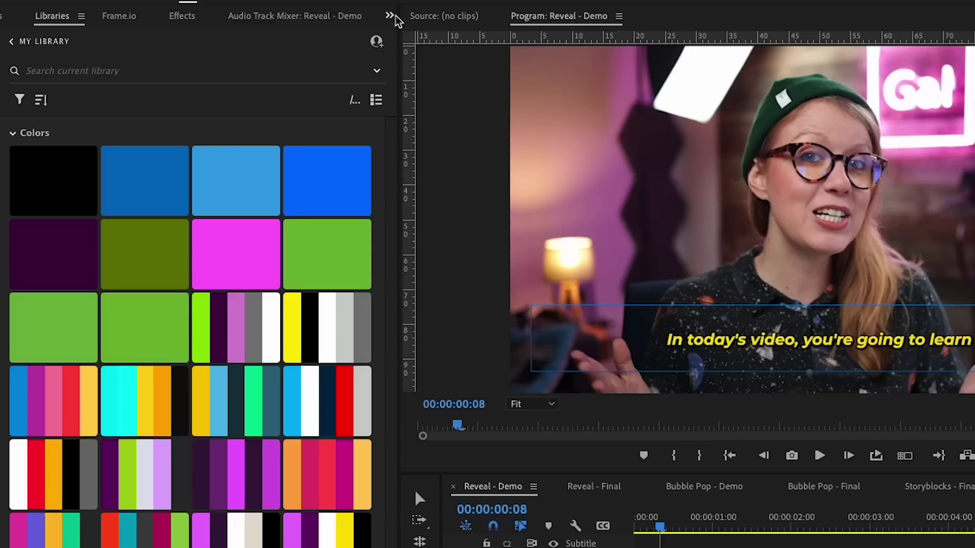
pyautogui.click(390, 16)
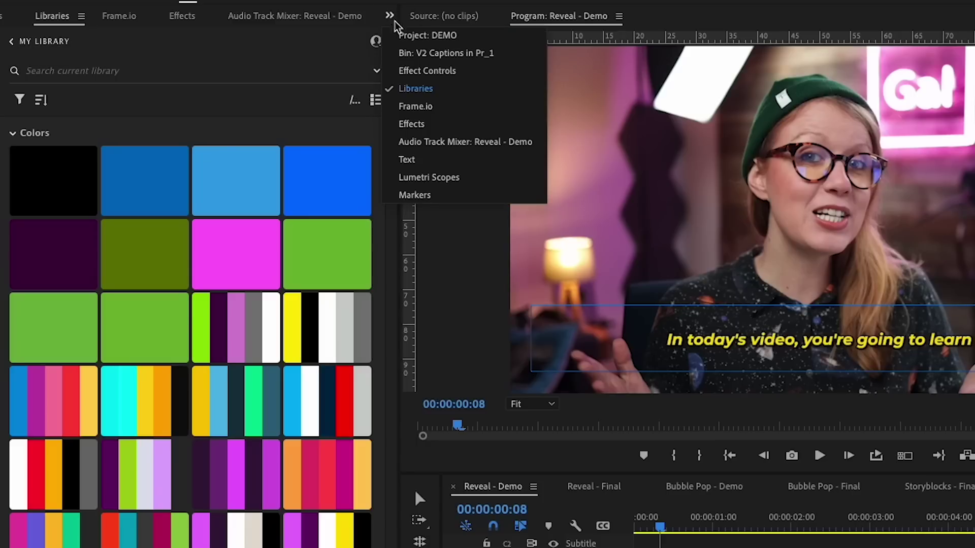
pyautogui.click(415, 68)
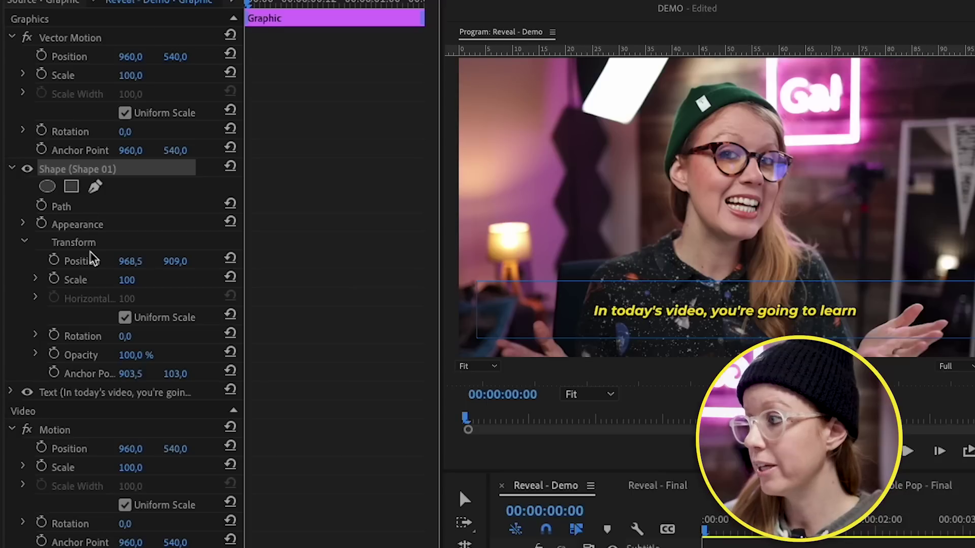
# Step: Keyframe Shape 01's position from far left, sliding right by 00:00:00:10 to reveal the caption
pyautogui.click(85, 262)
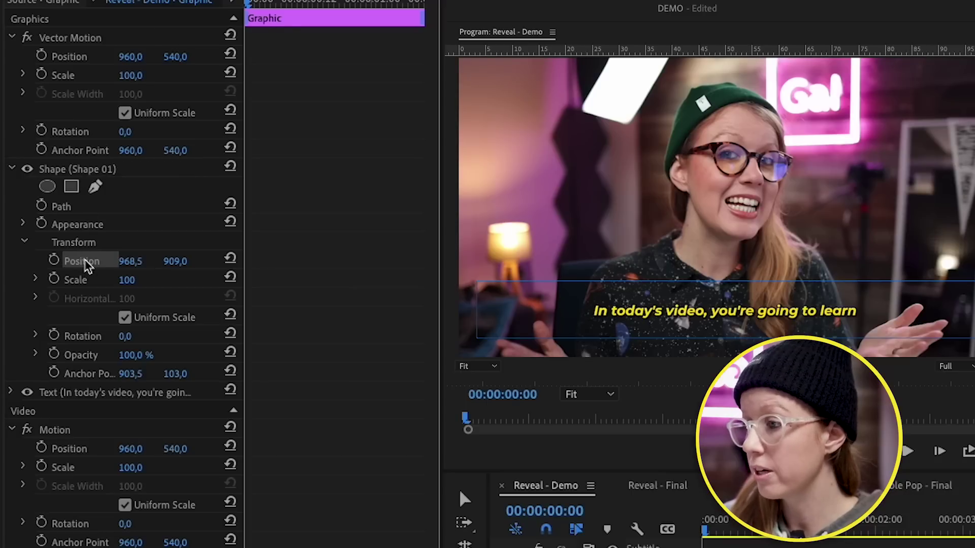
pyautogui.moveTo(131, 254); pyautogui.dragTo(224, 197)
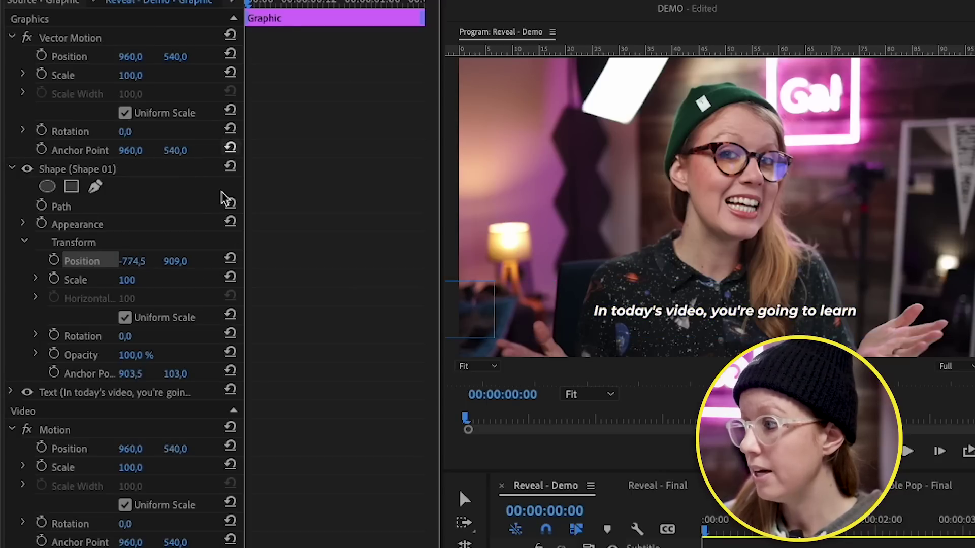
pyautogui.click(54, 260)
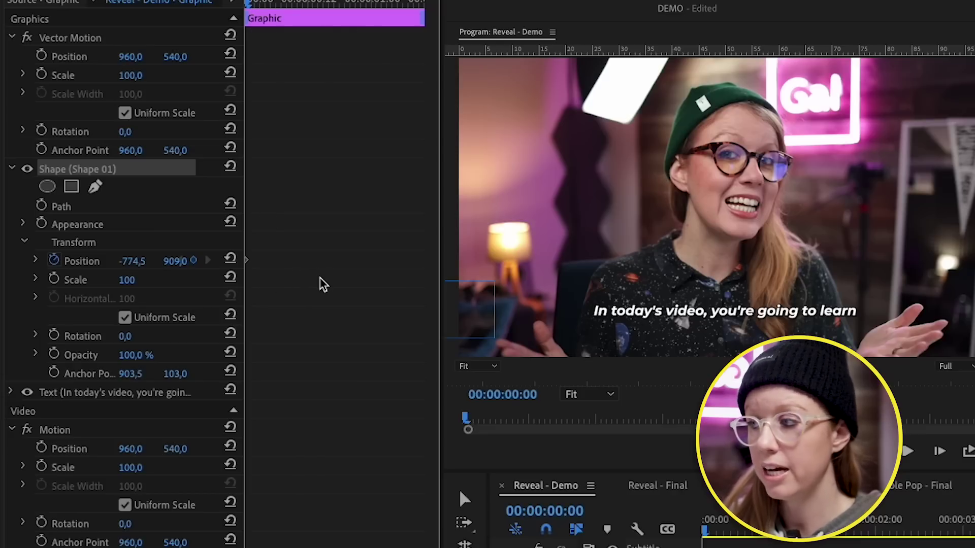
pyautogui.click(299, 4)
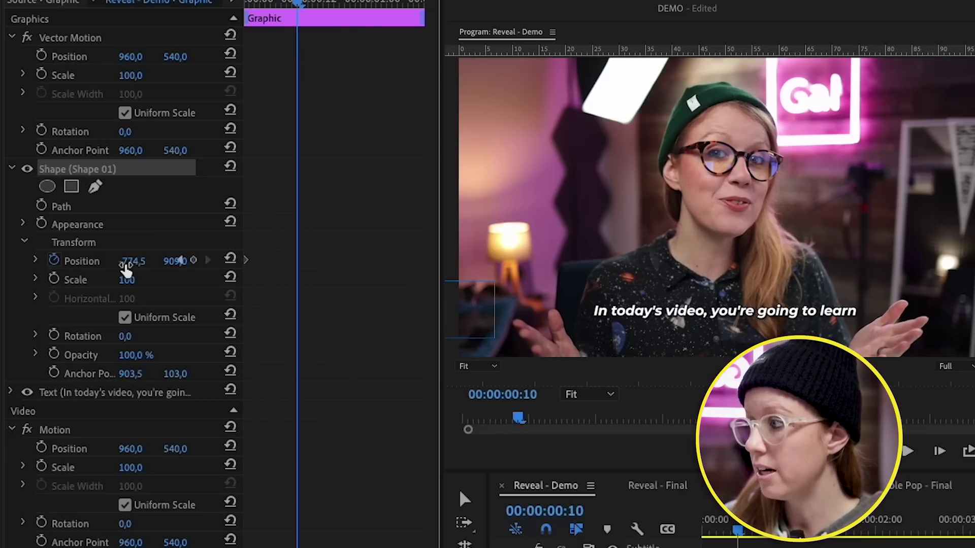
pyautogui.moveTo(130, 267); pyautogui.dragTo(162, 266)
pyautogui.moveTo(275, 261); pyautogui.dragTo(419, 261)
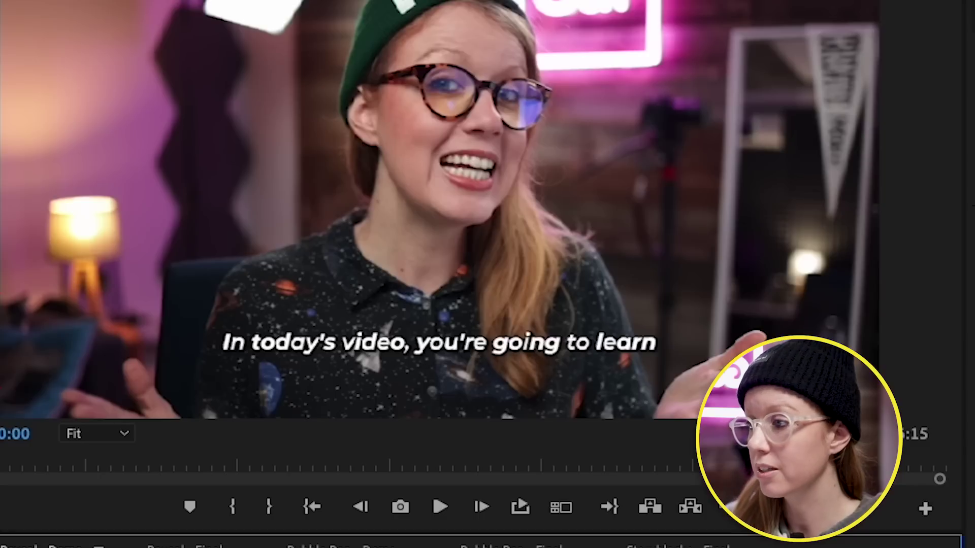
# Step: Play the caption reveal, then scrub Bubble Pop - Demo to its HOW TO CREATE caption
pyautogui.press('space')
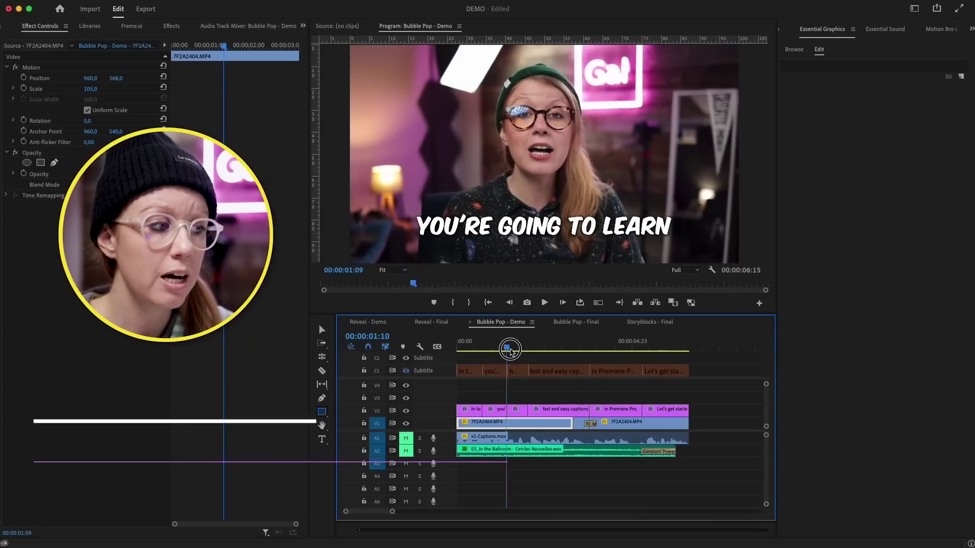
pyautogui.moveTo(507, 347); pyautogui.dragTo(530, 349)
pyautogui.moveTo(705, 415); pyautogui.dragTo(466, 401)
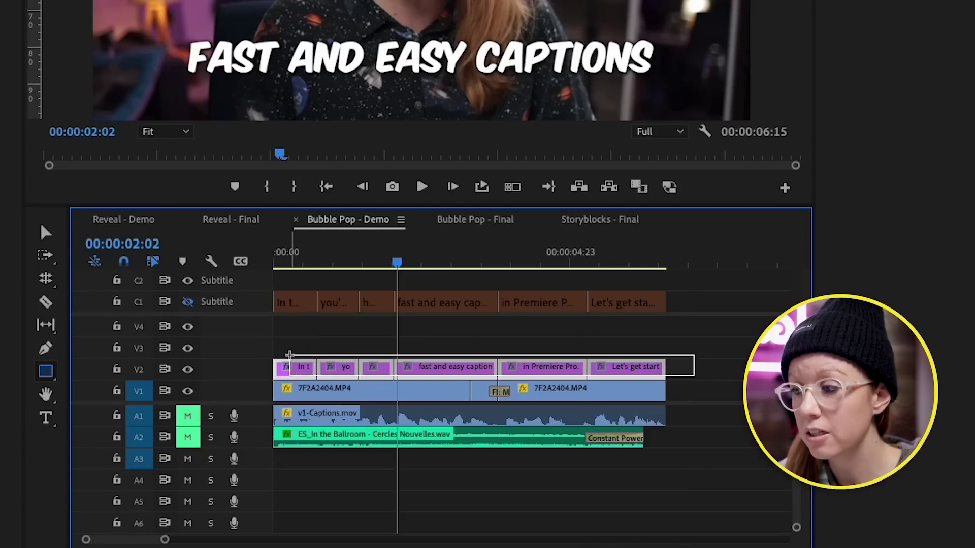
# Step: Nest the V2 caption clips as Nested Sequence 04 and open it to scrub its six captions
pyautogui.moveTo(289, 354); pyautogui.dragTo(289, 355)
pyautogui.rightClick(413, 368)
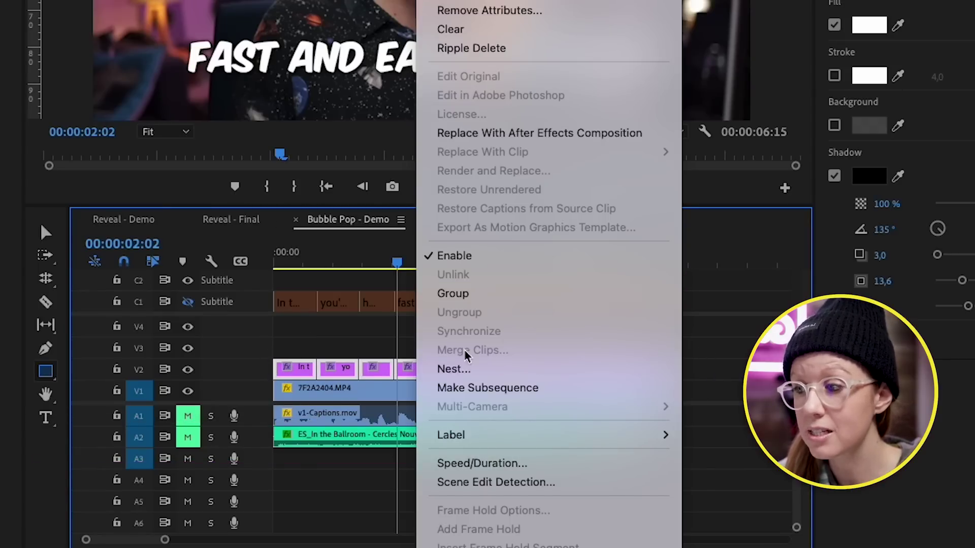
pyautogui.click(467, 368)
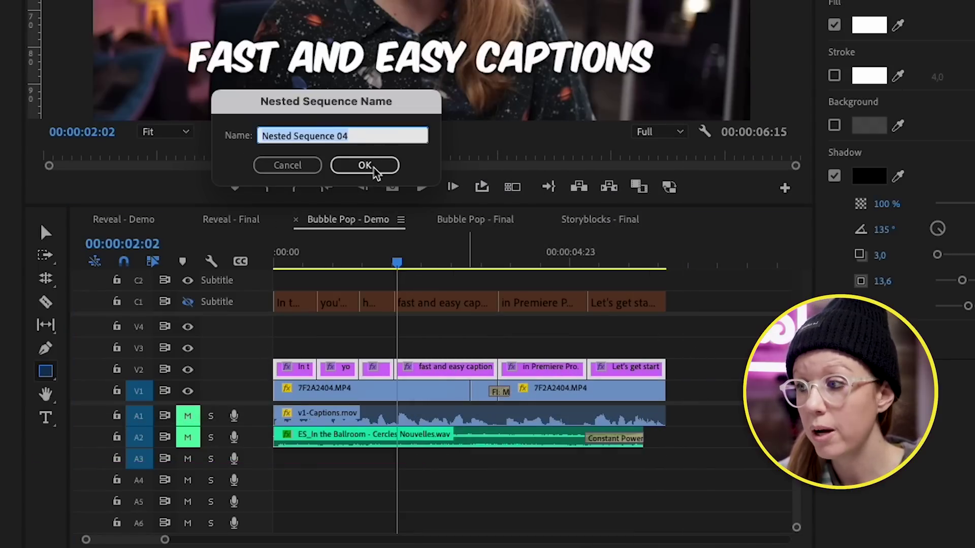
pyautogui.click(373, 169)
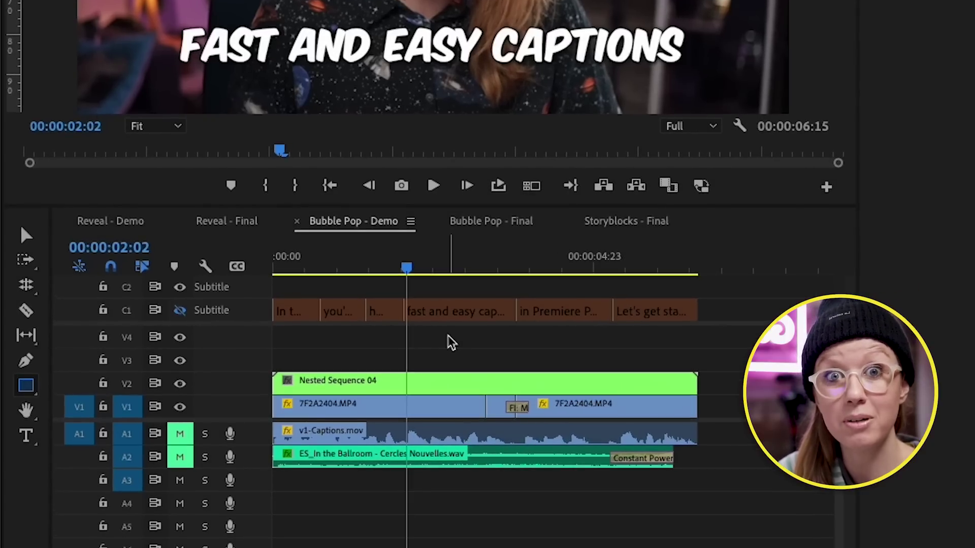
pyautogui.doubleClick(398, 381)
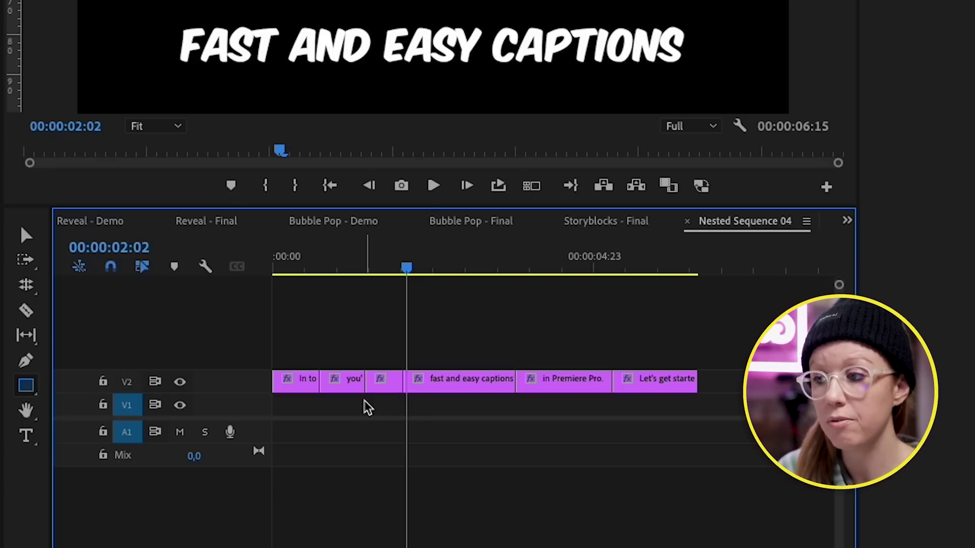
pyautogui.moveTo(398, 250); pyautogui.dragTo(318, 312)
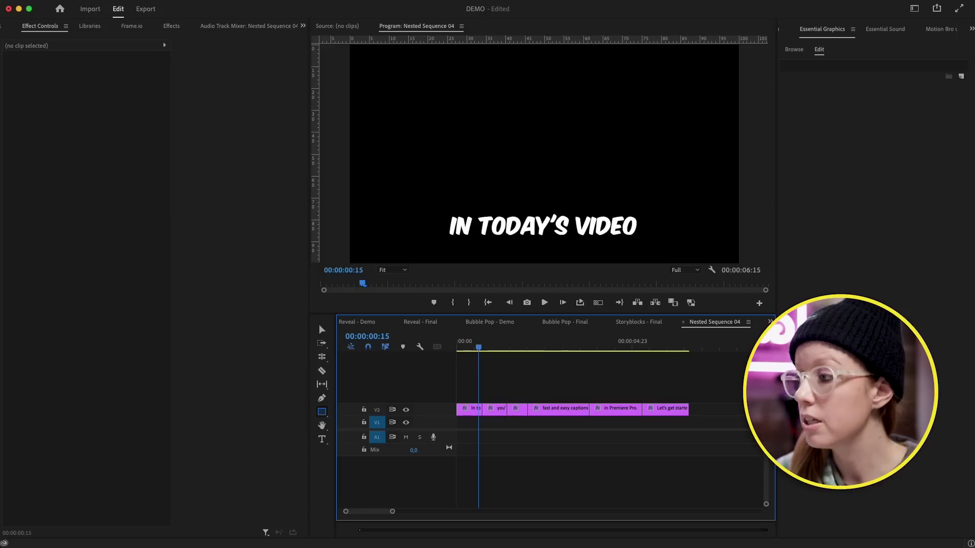
# Step: Create a 1920×1080 adjustment layer in the Project panel and place it on V3 above the captions
pyautogui.click(303, 26)
pyautogui.click(309, 37)
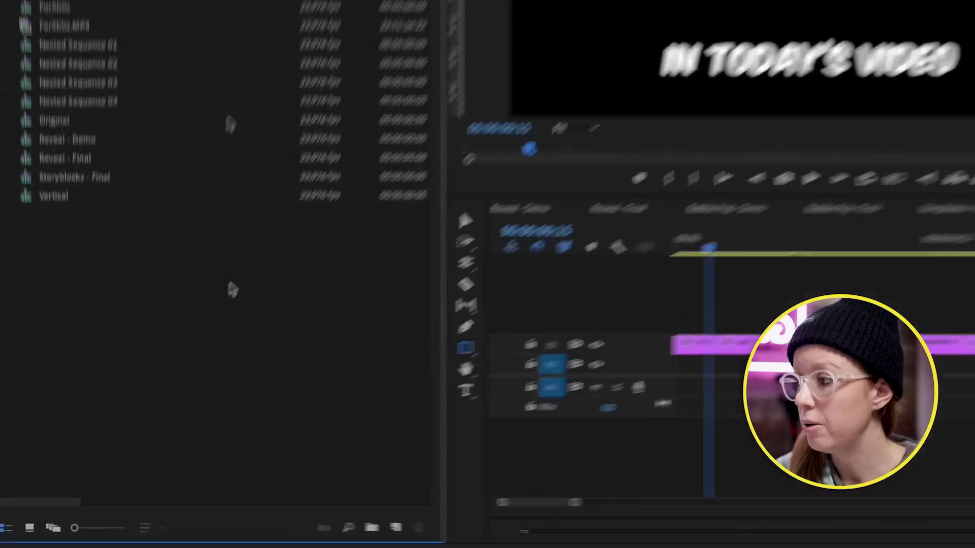
pyautogui.rightClick(230, 250)
pyautogui.moveTo(311, 330)
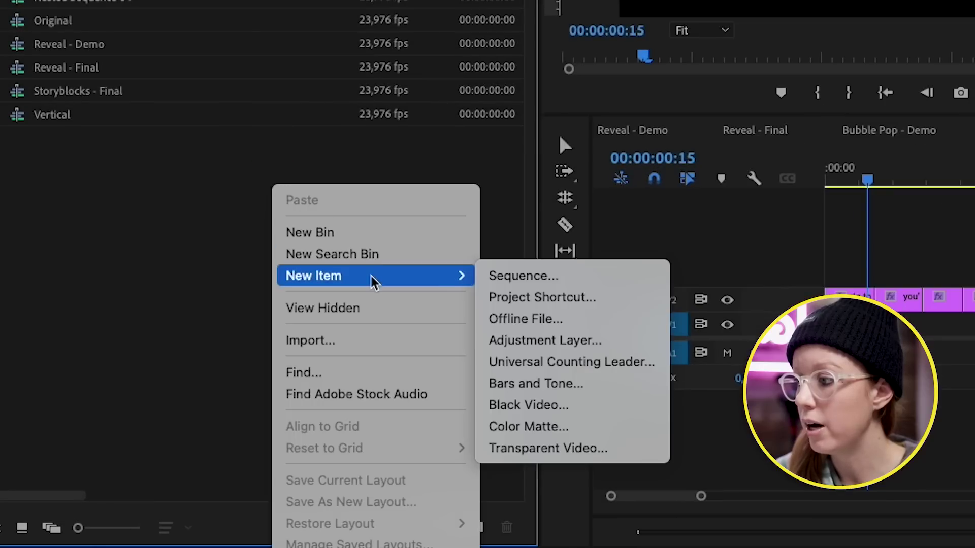
pyautogui.click(544, 341)
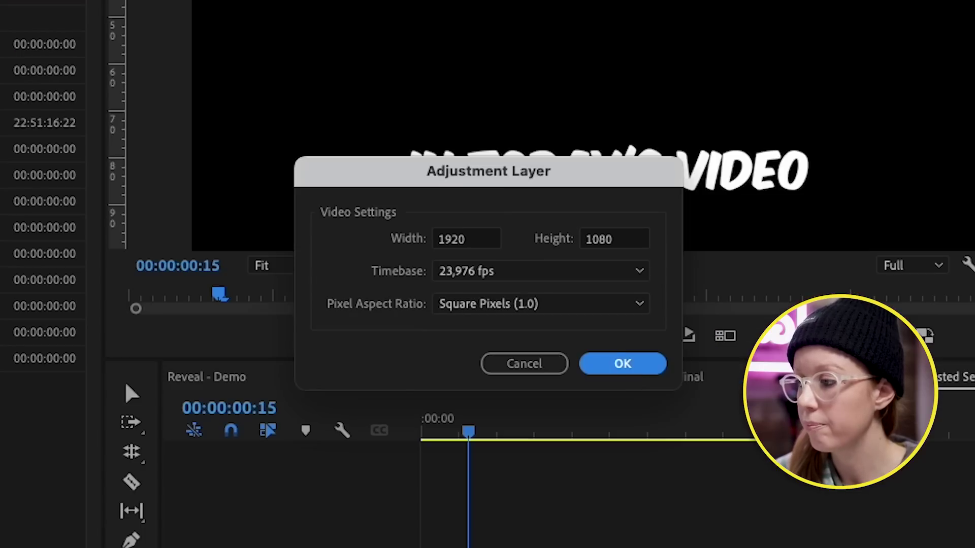
pyautogui.click(630, 367)
pyautogui.moveTo(244, 94); pyautogui.dragTo(479, 400)
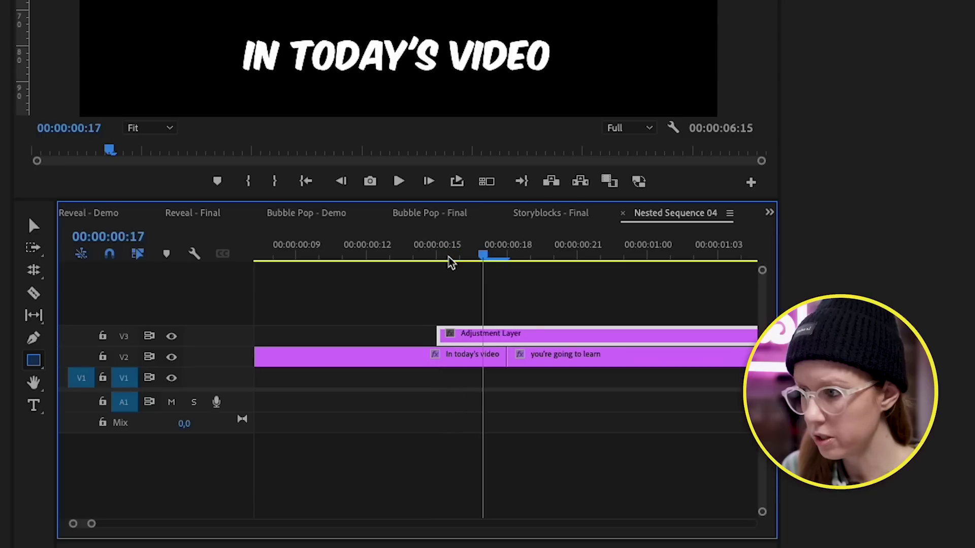
pyautogui.press('Right')
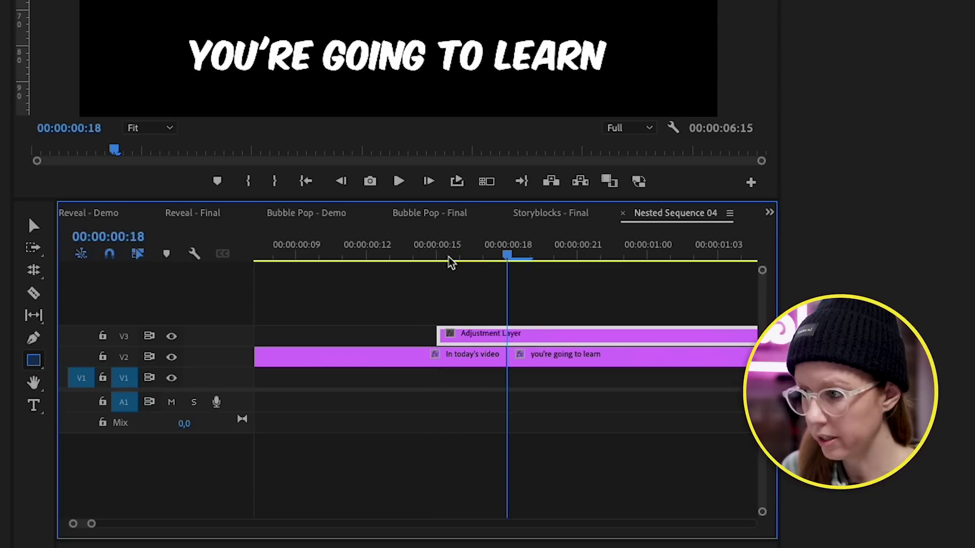
# Step: Nudge the adjustment layer one frame earlier and trim it to end at 00:00:00:21
pyautogui.click(462, 335)
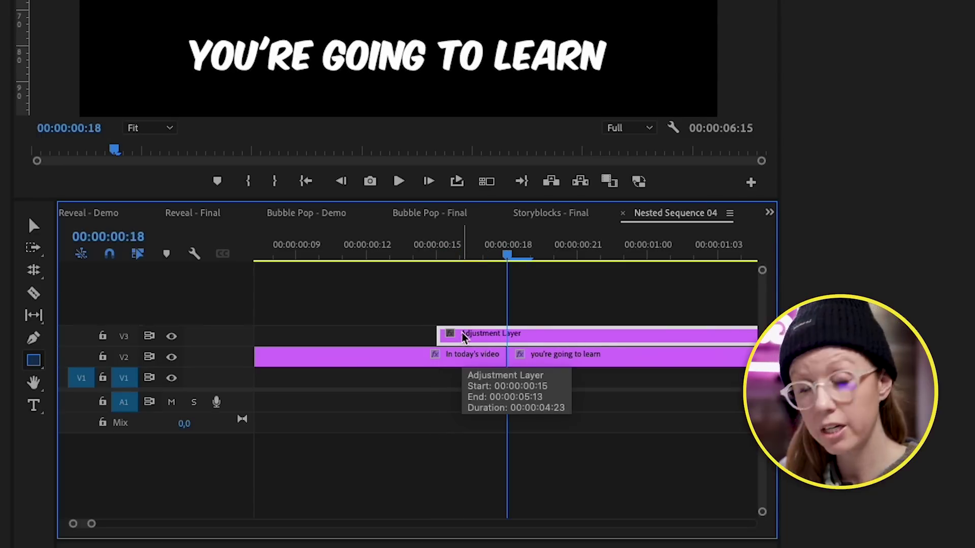
pyautogui.hotkey('alt', 'Left')
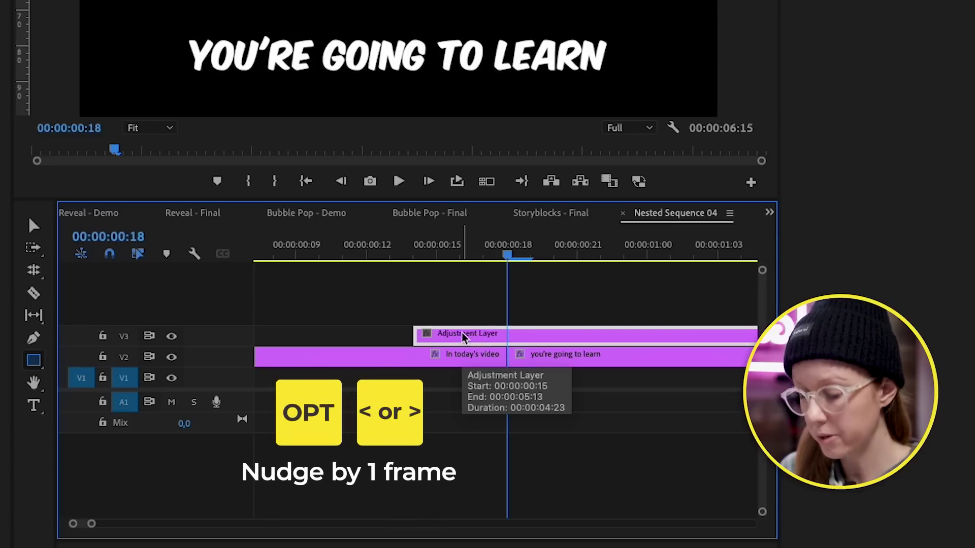
pyautogui.press('Right')
pyautogui.press('Right')
pyautogui.press('Right')
pyautogui.press('Right')
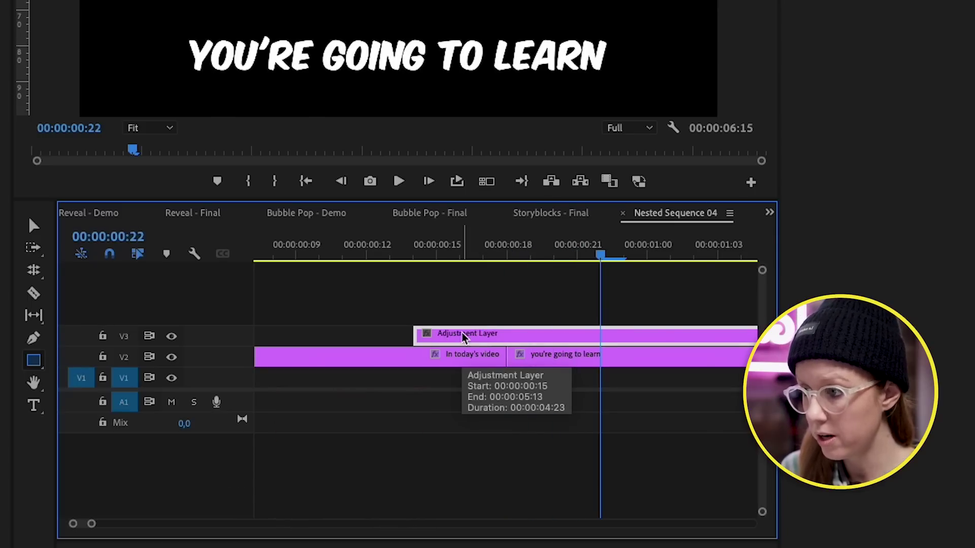
pyautogui.press('c')
pyautogui.click(600, 336)
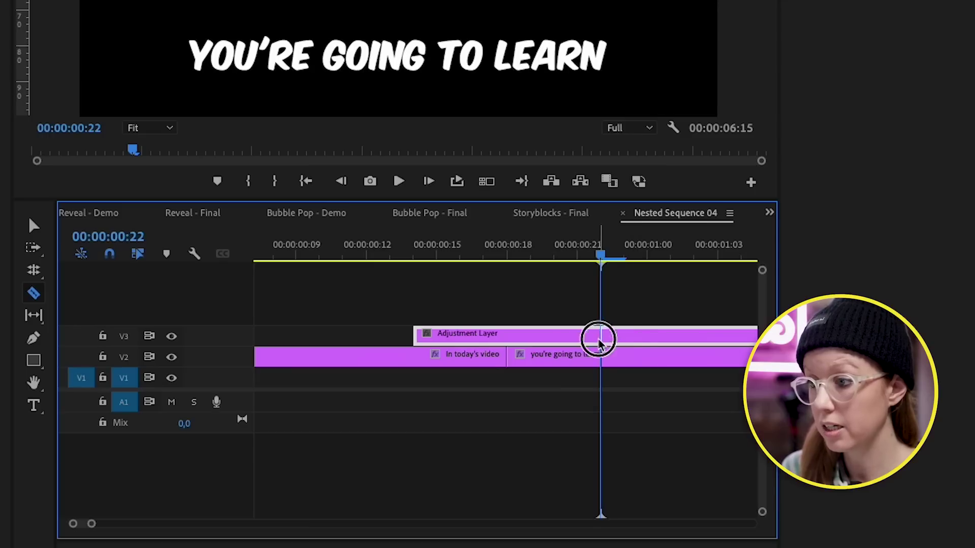
pyautogui.press('v')
pyautogui.click(627, 345)
pyautogui.press('Delete')
# Step: Add a marker at 00:00:00:18 on the adjustment layer and shift it slightly earlier
pyautogui.click(506, 255)
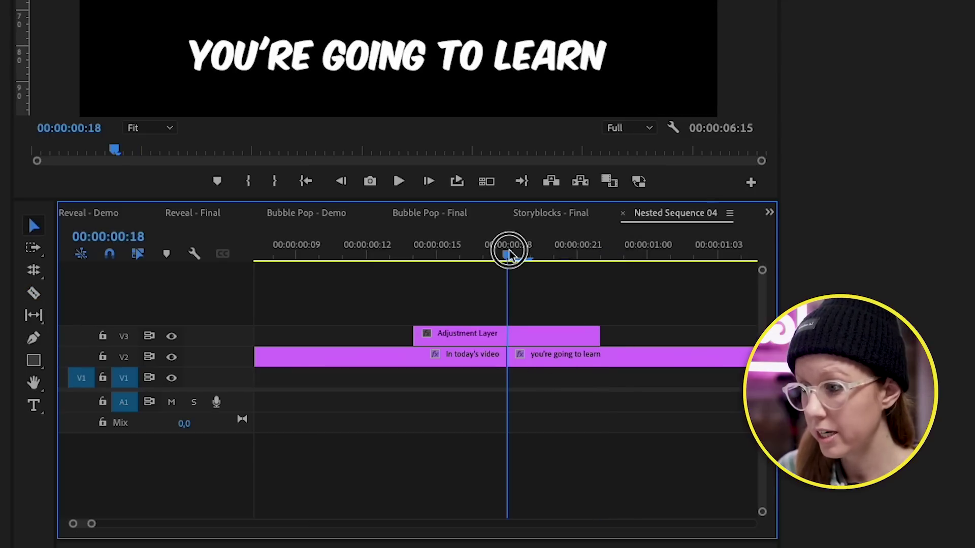
pyautogui.click(515, 334)
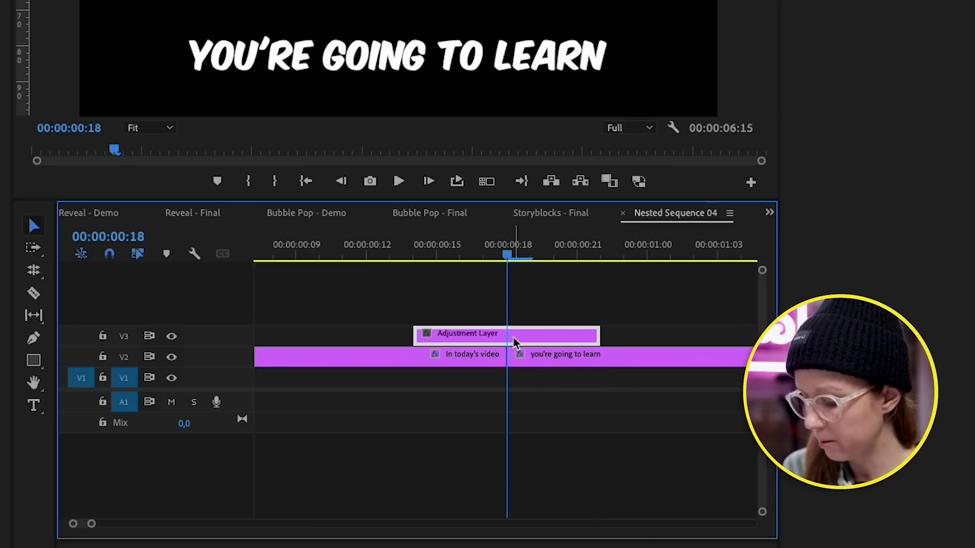
pyautogui.press('m')
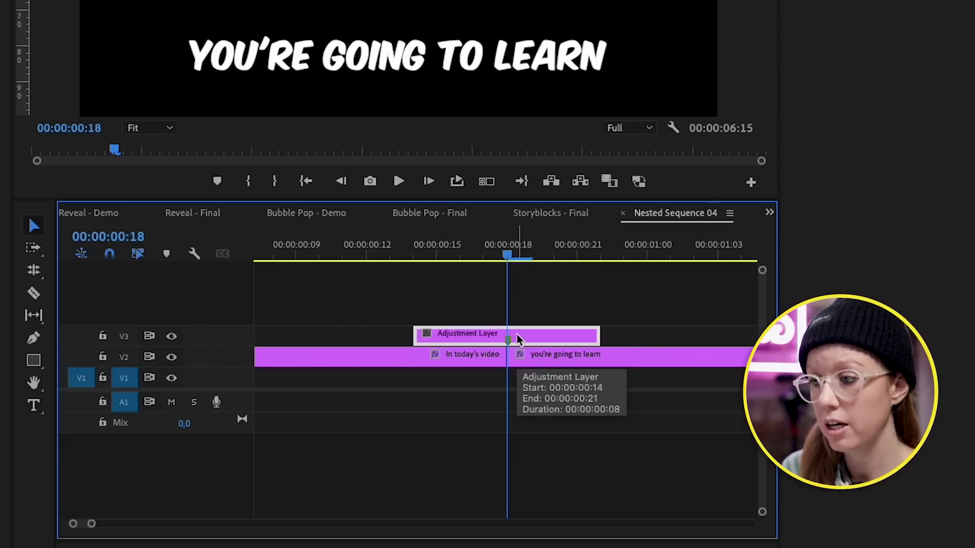
pyautogui.moveTo(517, 339)
pyautogui.mouseDown()
pyautogui.moveTo(484, 340)
pyautogui.moveTo(517, 338)
pyautogui.mouseUp()
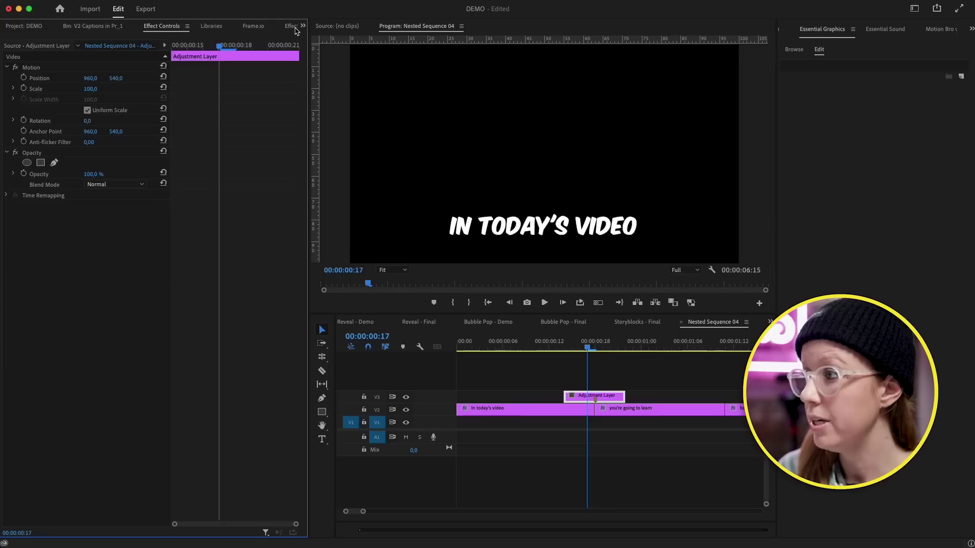
pyautogui.click(263, 27)
# Step: Apply Transform from a 'transform' effects search and select it in Effect Controls at the layer's first frame
pyautogui.doubleClick(57, 40)
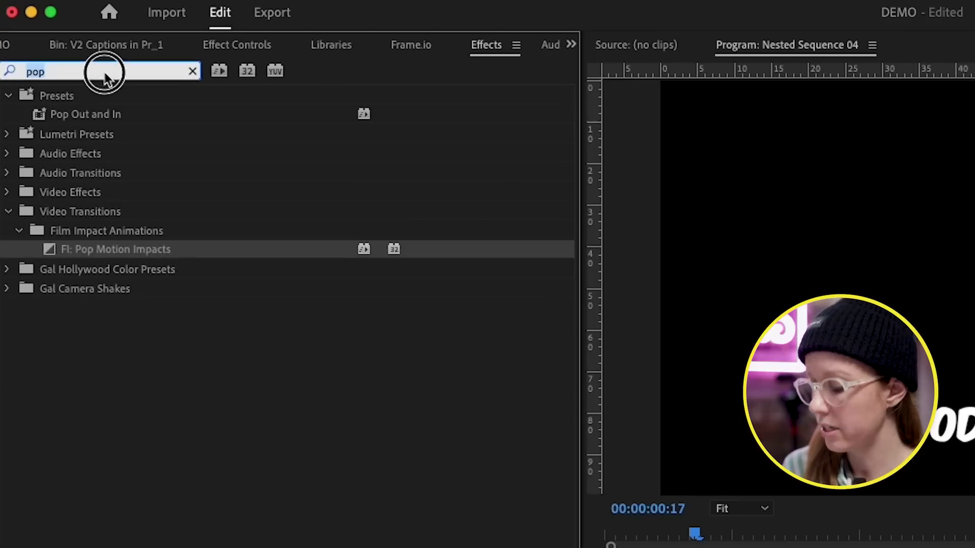
pyautogui.write('transform')
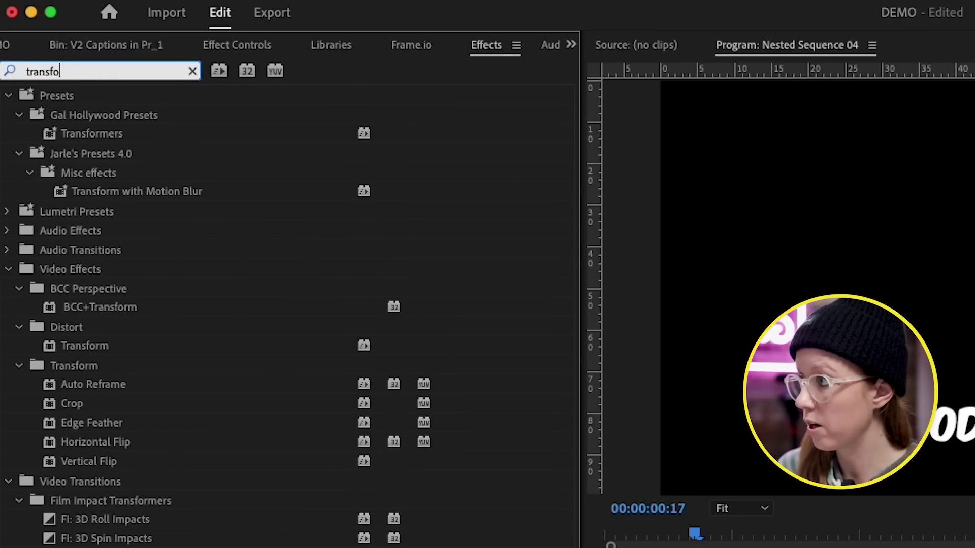
pyautogui.click(156, 345)
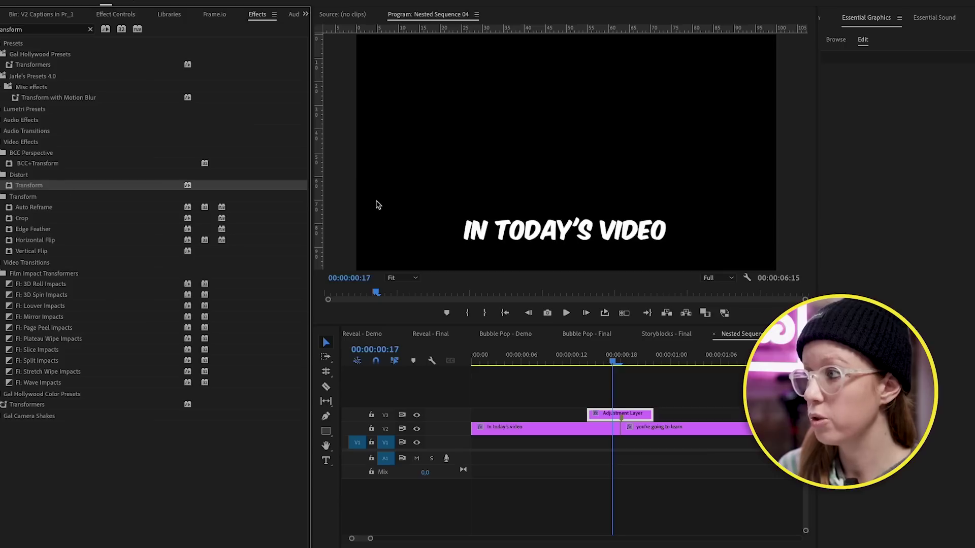
pyautogui.click(115, 14)
pyautogui.moveTo(186, 35); pyautogui.dragTo(146, 22)
pyautogui.click(30, 209)
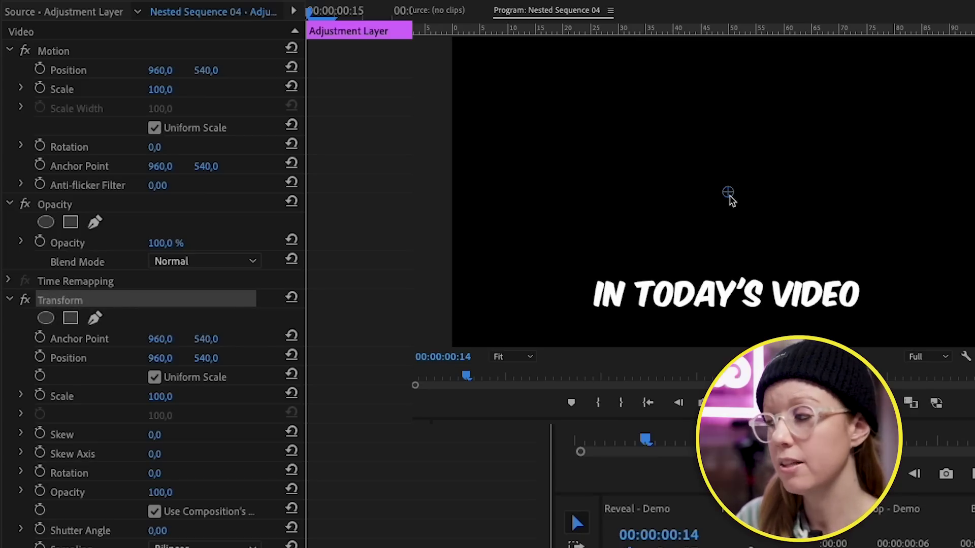
# Step: Move the Transform anchor point and position onto the caption and enable Scale keyframing
pyautogui.moveTo(205, 338); pyautogui.dragTo(389, 338)
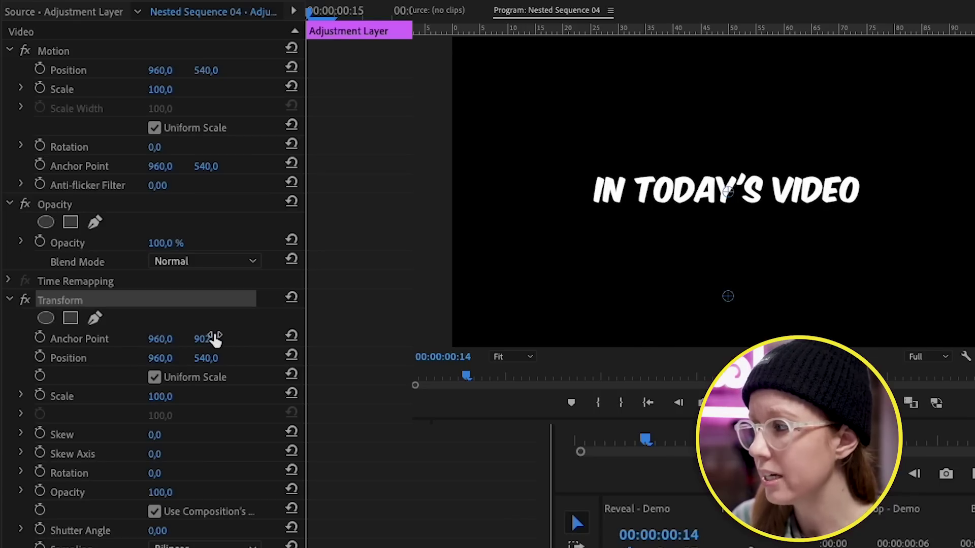
pyautogui.moveTo(206, 358); pyautogui.dragTo(390, 358)
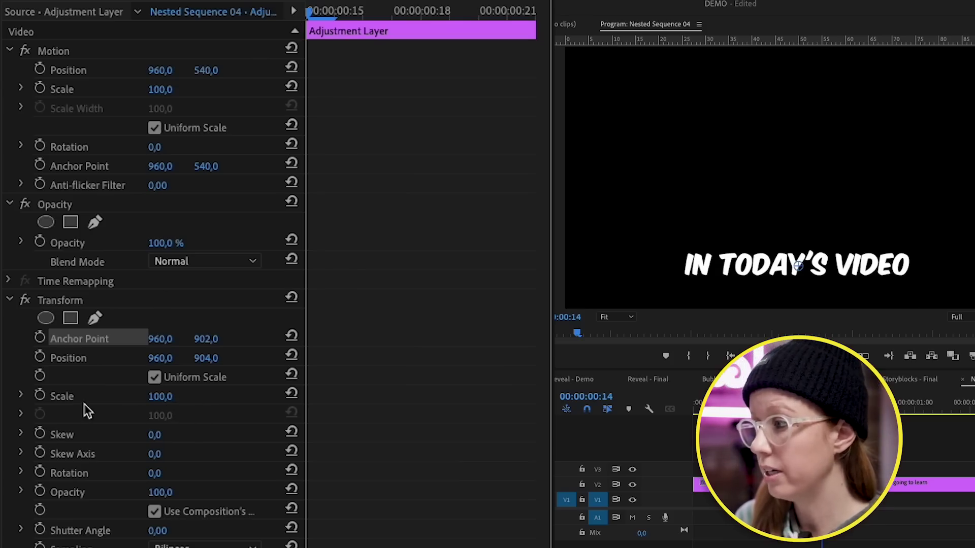
pyautogui.click(41, 395)
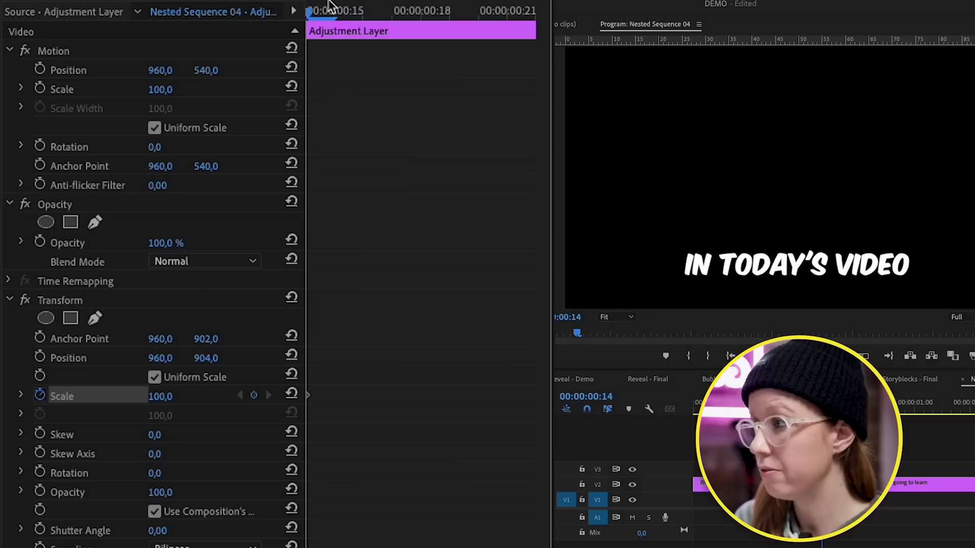
# Step: Keyframe Scale at 105, then 50 a frame later, holding 50 at 00:00:00:19
pyautogui.moveTo(335, 13)
pyautogui.mouseDown()
pyautogui.moveTo(387, 11)
pyautogui.moveTo(331, 20)
pyautogui.moveTo(348, 20)
pyautogui.mouseUp()
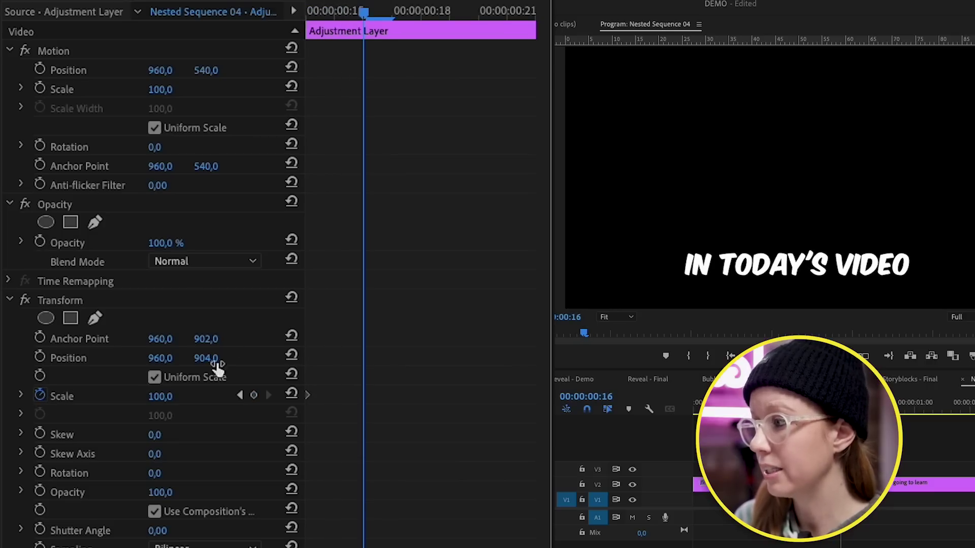
pyautogui.click(162, 396)
pyautogui.write('1')
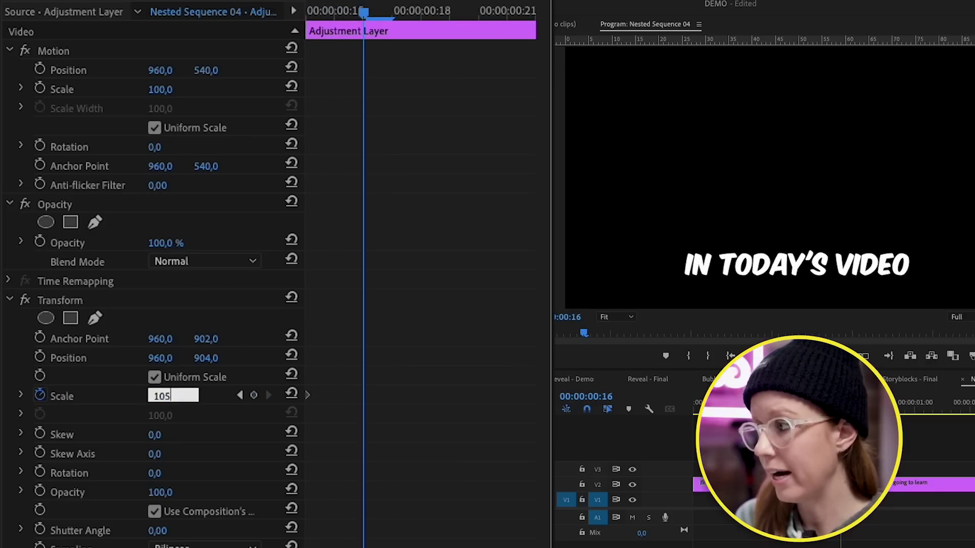
pyautogui.write('05')
pyautogui.press('Return')
pyautogui.press('Right')
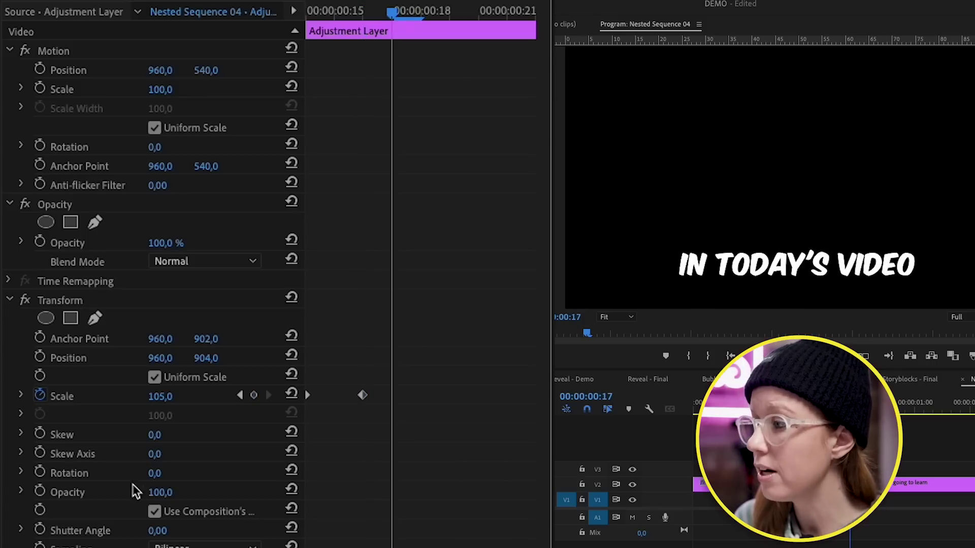
pyautogui.click(162, 396)
pyautogui.write('50')
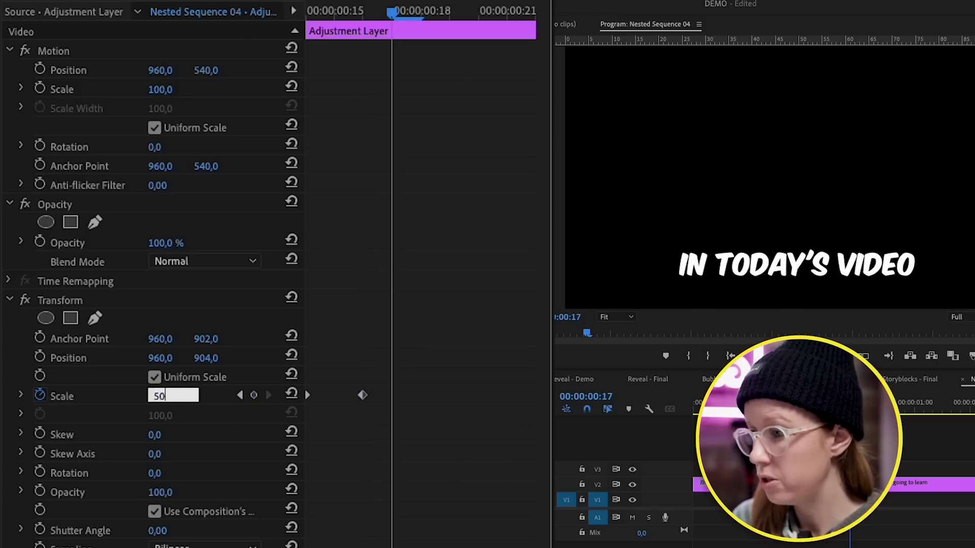
pyautogui.press('Return')
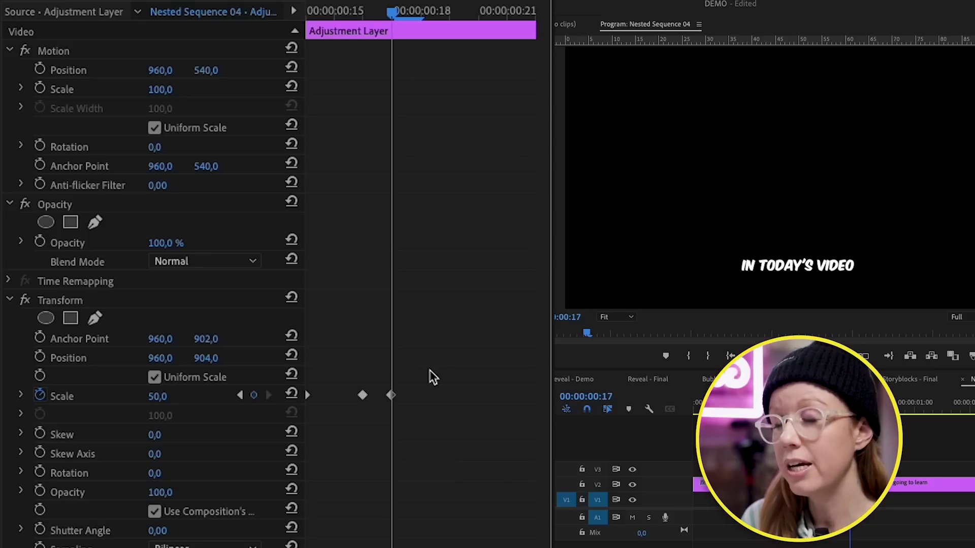
pyautogui.moveTo(477, 11); pyautogui.dragTo(449, 11)
pyautogui.click(255, 398)
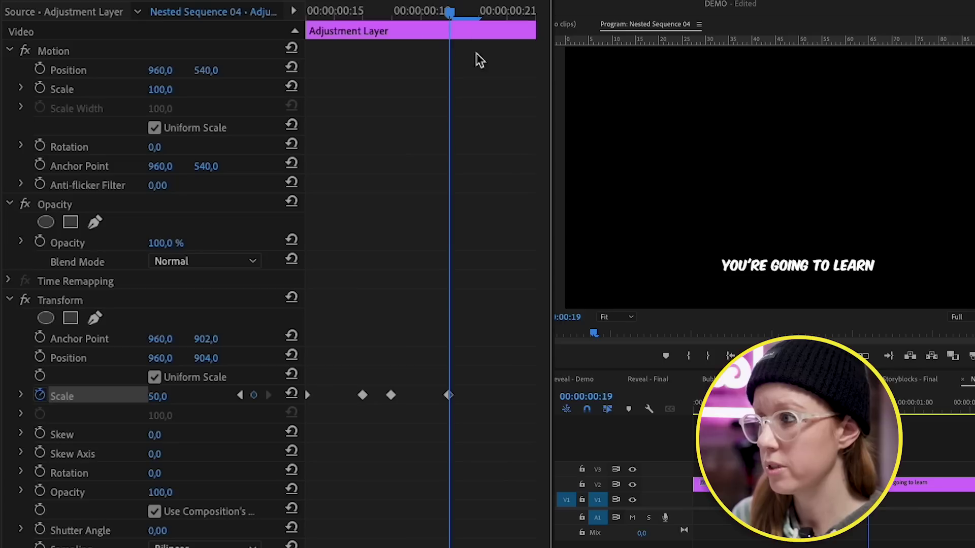
# Step: Keyframe Scale back to 105, then 100 on the last frame, and preview the pop
pyautogui.moveTo(454, 13); pyautogui.dragTo(481, 12)
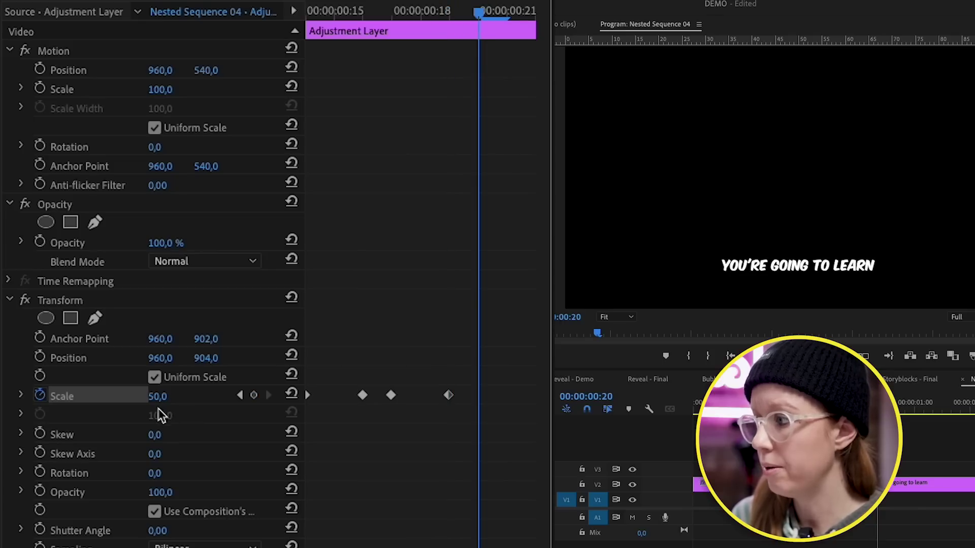
pyautogui.click(169, 395)
pyautogui.write('105')
pyautogui.press('Return')
pyautogui.click(507, 12)
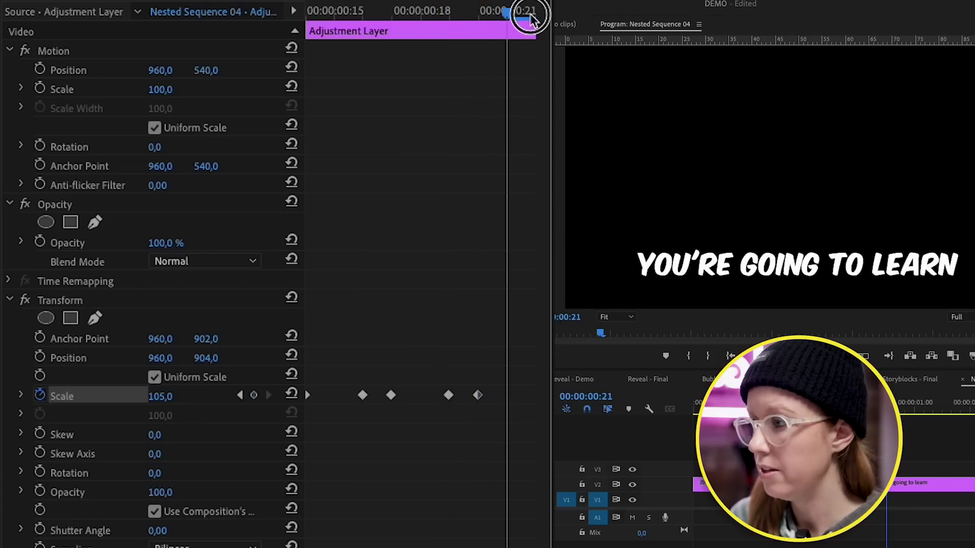
pyautogui.click(160, 396)
pyautogui.write('100')
pyautogui.press('Return')
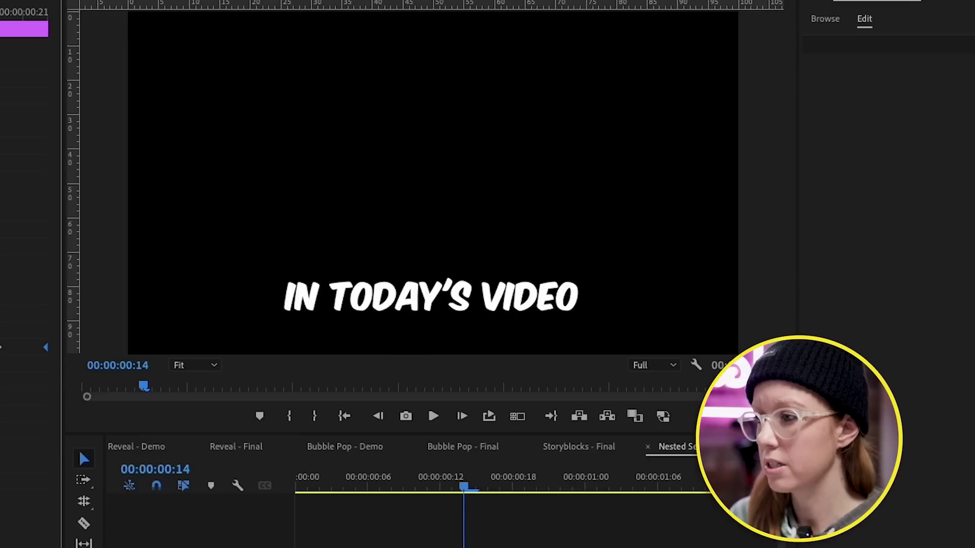
pyautogui.press('space')
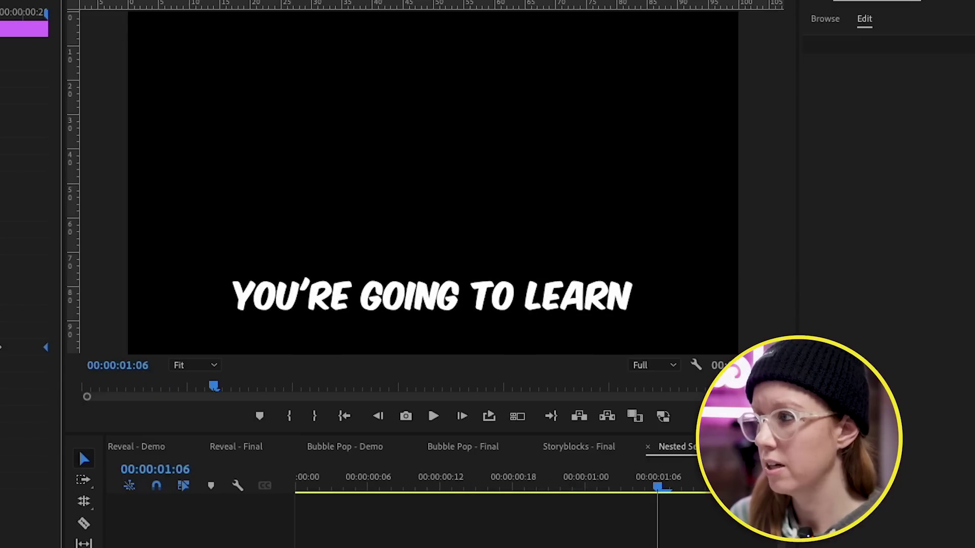
pyautogui.press('space')
pyautogui.press('space')
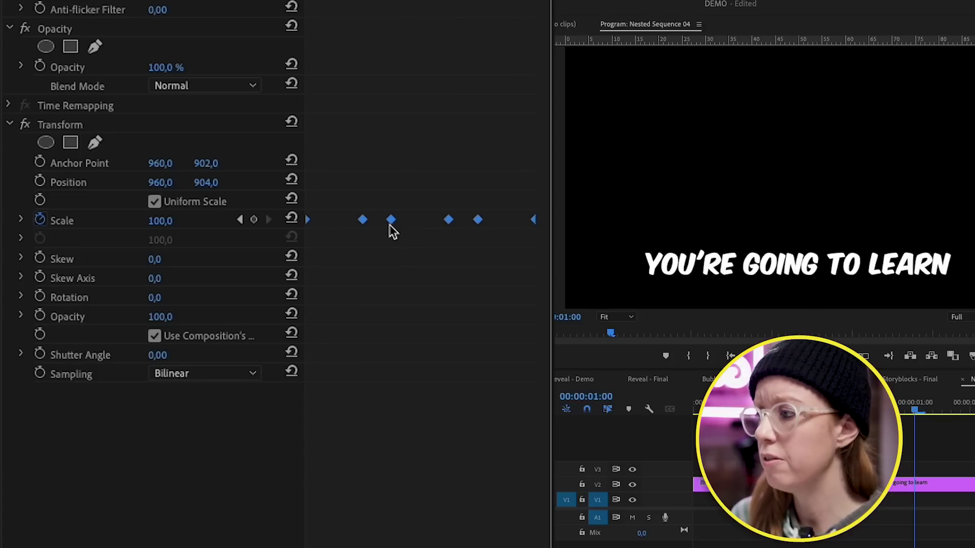
# Step: Convert the Transform Scale keyframes to Bezier interpolation
pyautogui.rightClick(391, 220)
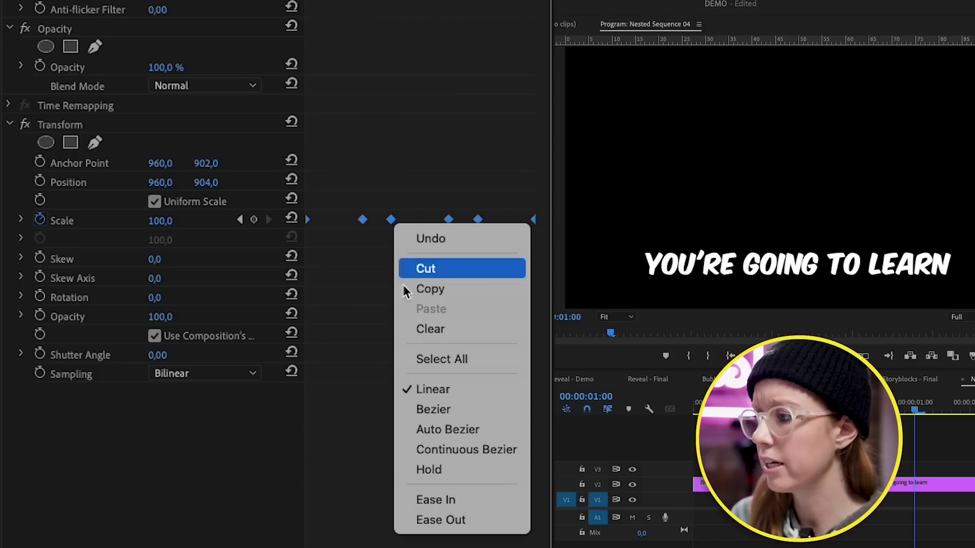
pyautogui.click(428, 412)
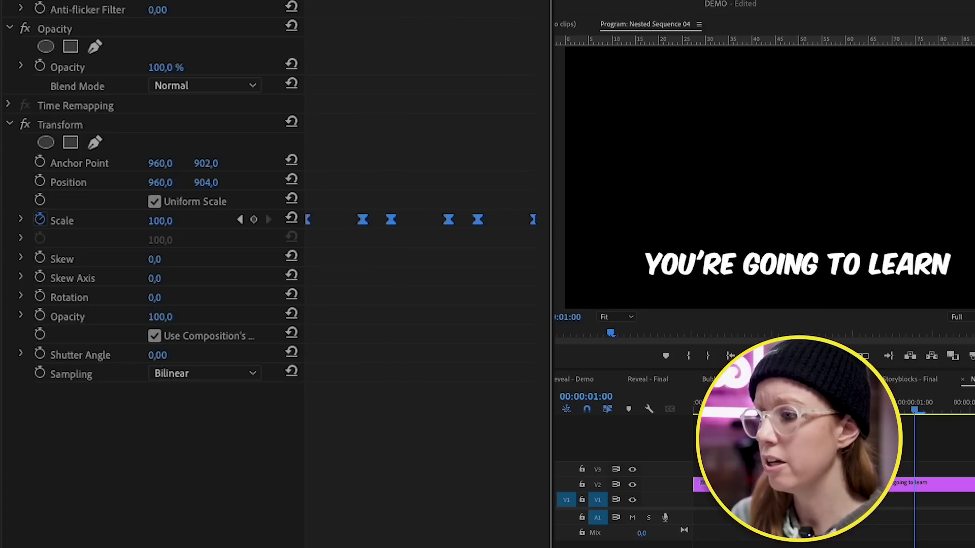
pyautogui.scroll(5, 152, 274)
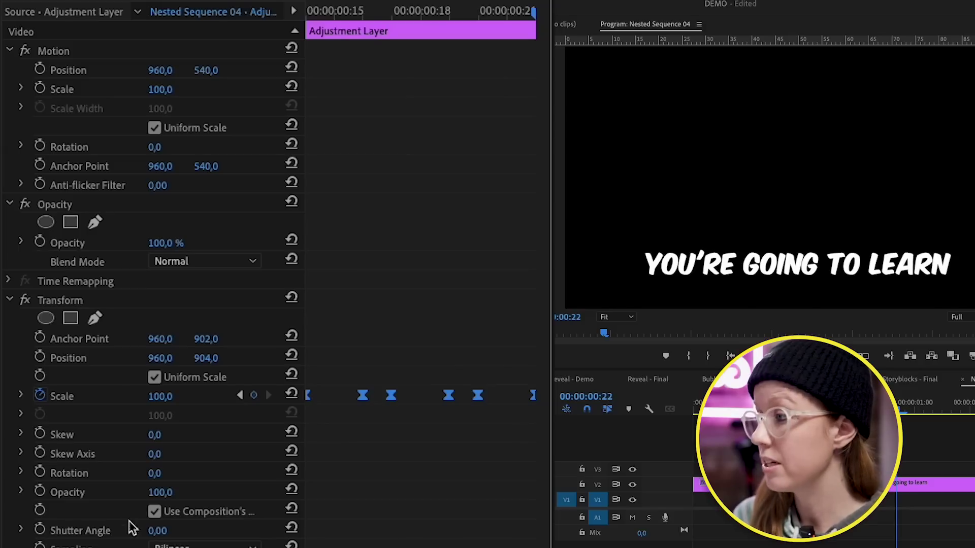
# Step: Save the Transform effect as a preset named 'Pop Out and Pop In Captions'
pyautogui.click(76, 301)
pyautogui.rightClick(71, 302)
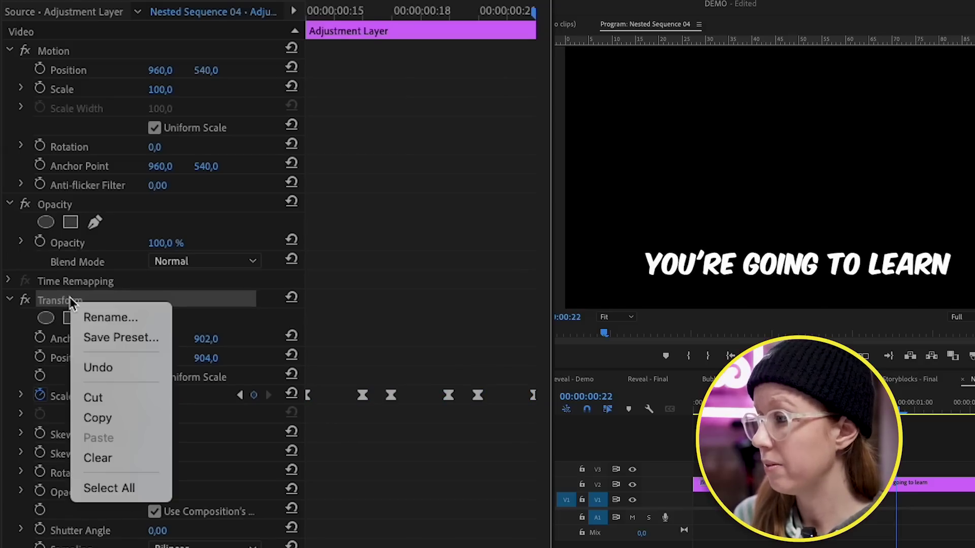
pyautogui.click(81, 338)
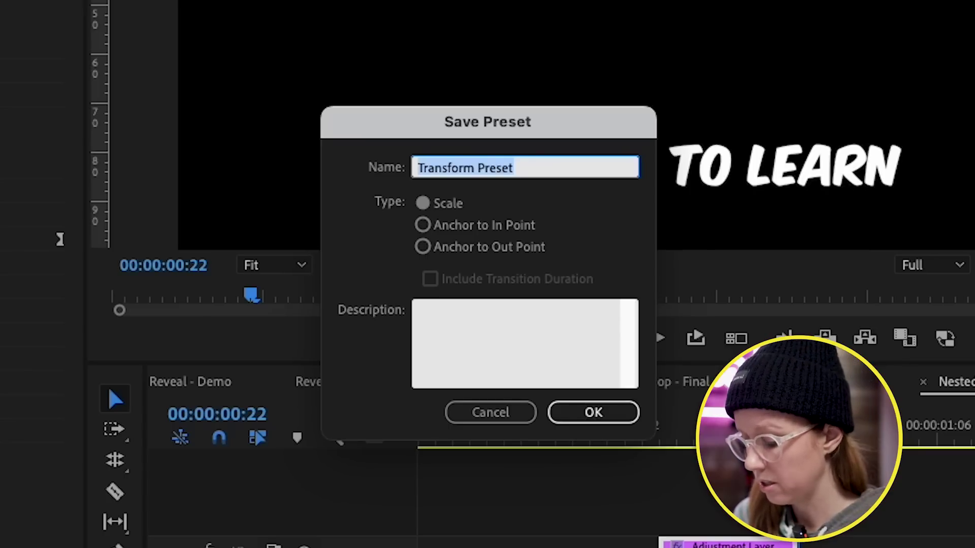
pyautogui.write('Pop Out and P')
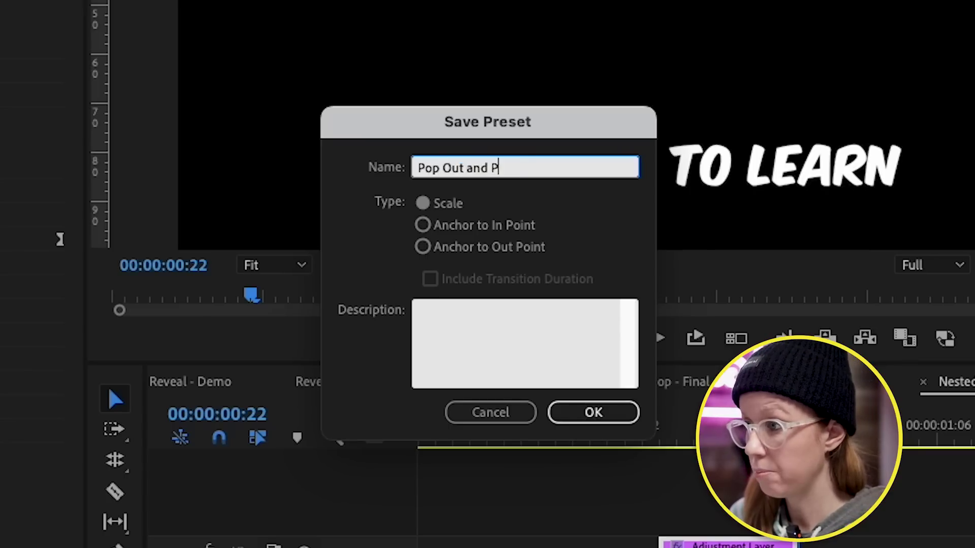
pyautogui.write('op In Captions')
pyautogui.click(593, 412)
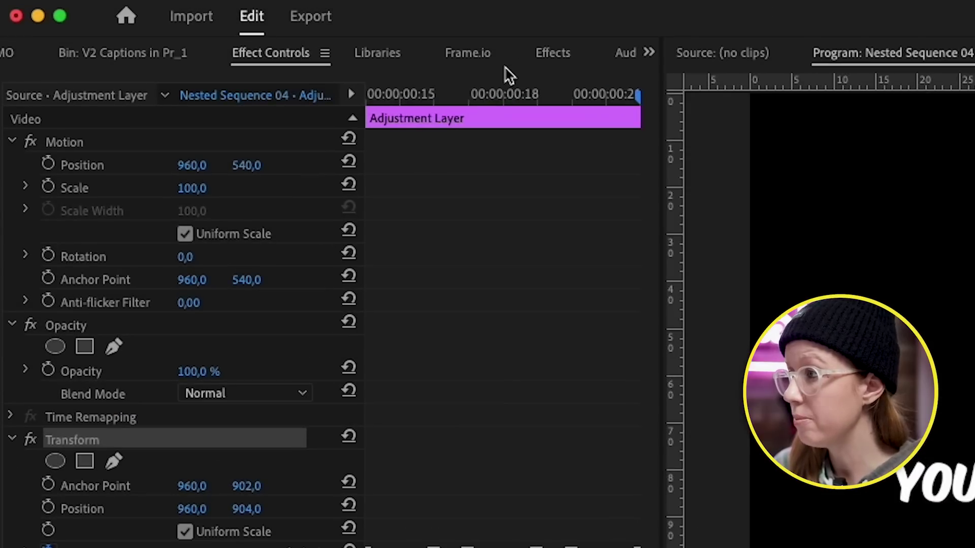
# Step: Locate the Pop Out and Pop In preset, then copy the adjustment layer over three later captions
pyautogui.click(556, 51)
pyautogui.click(126, 100)
pyautogui.click(116, 136)
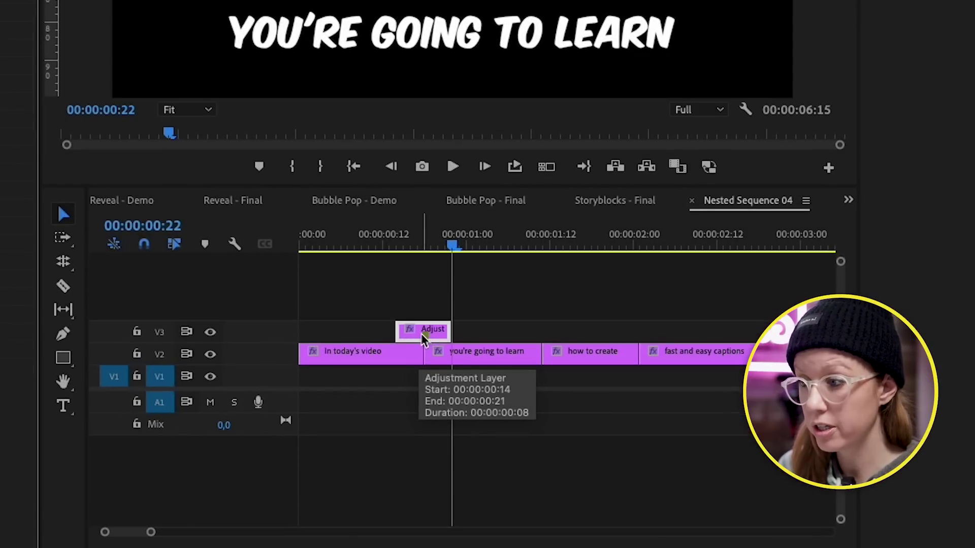
pyautogui.moveTo(424, 331); pyautogui.dragTo(543, 378)
pyautogui.moveTo(535, 339); pyautogui.dragTo(638, 331)
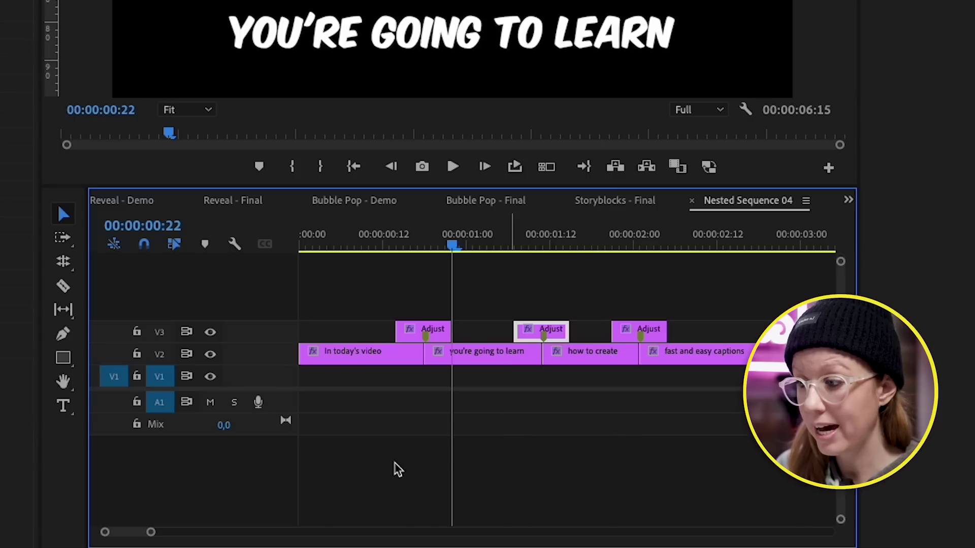
pyautogui.moveTo(149, 534); pyautogui.dragTo(175, 532)
pyautogui.moveTo(466, 332); pyautogui.dragTo(729, 333)
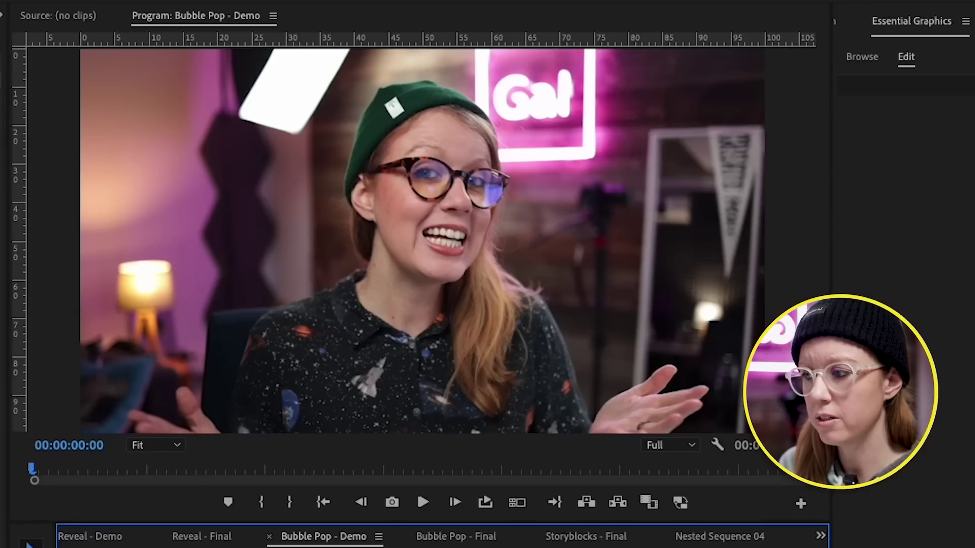
# Step: Play back Bubble Pop - Demo, then search Storyblocks Templates for 'text presets'
pyautogui.press('space')
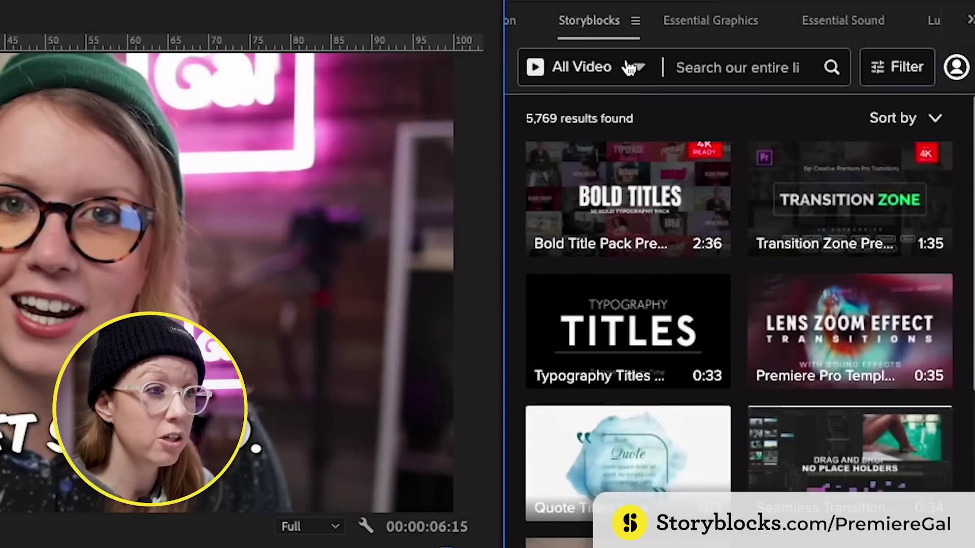
pyautogui.click(808, 51)
pyautogui.click(598, 226)
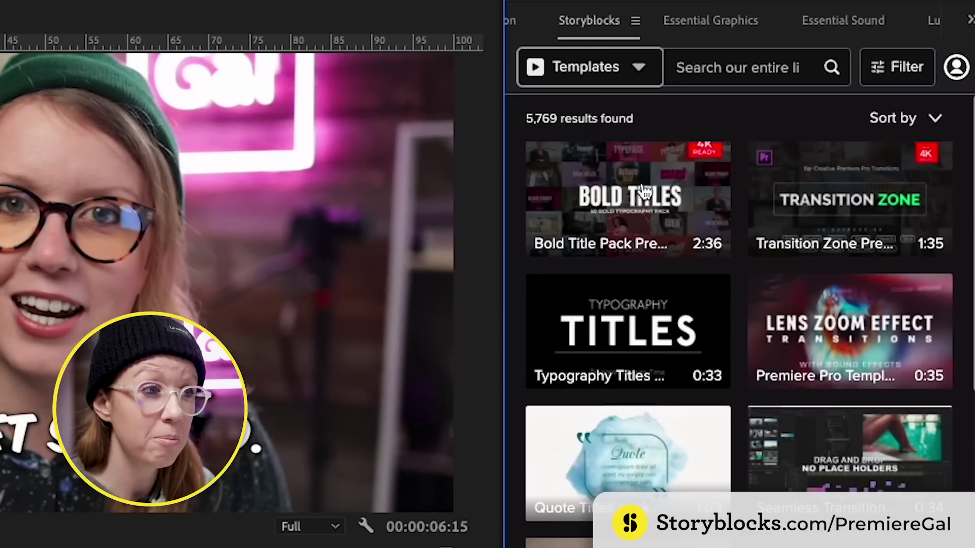
pyautogui.click(706, 57)
pyautogui.write('text presets')
pyautogui.press('Return')
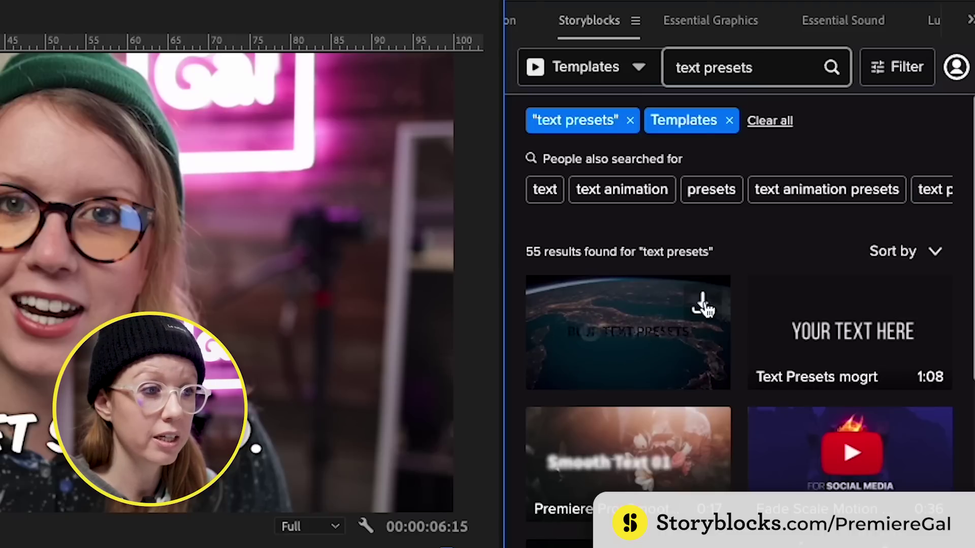
pyautogui.click(702, 306)
pyautogui.click(623, 383)
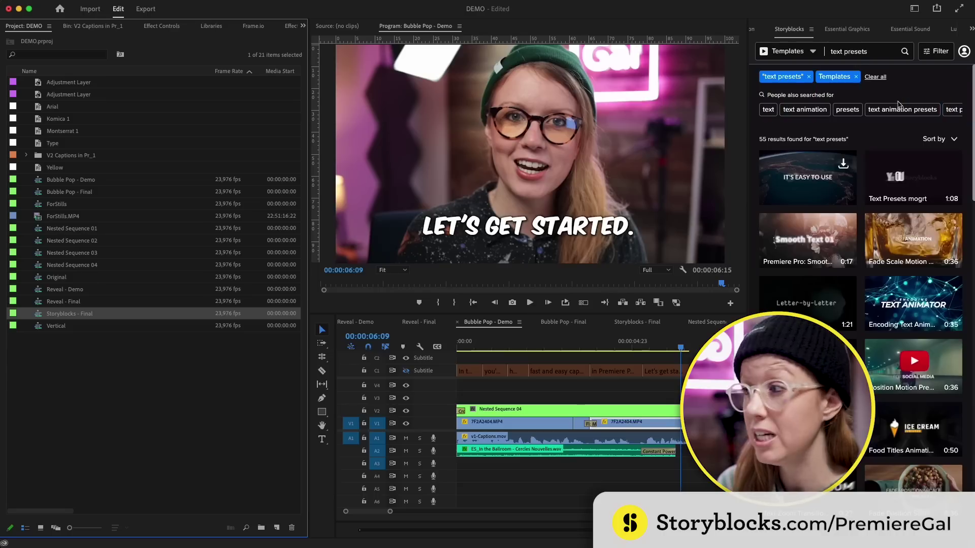
# Step: Import Text Transitions Presets.prfpset from the Premiere Pro Presets folder into Effects Presets
pyautogui.click(291, 26)
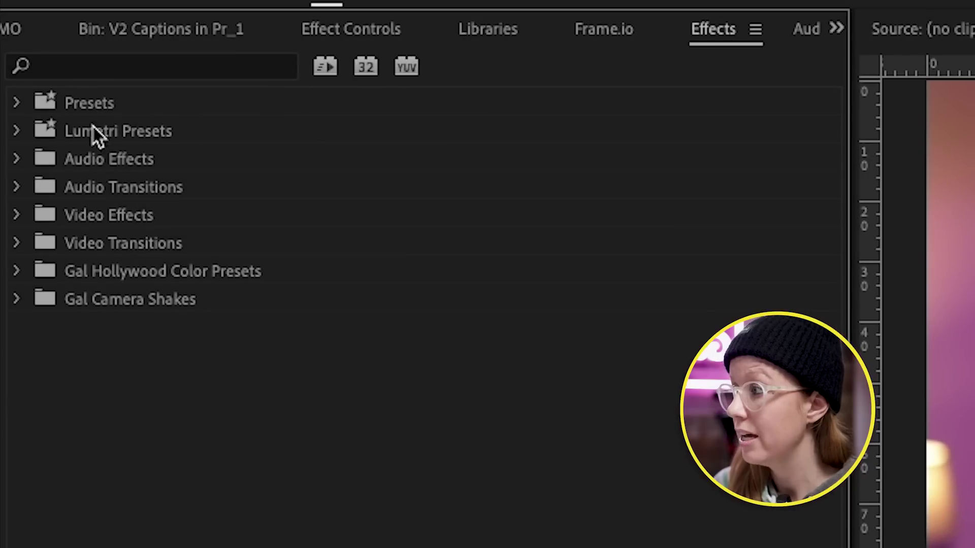
pyautogui.click(33, 56)
pyautogui.rightClick(50, 107)
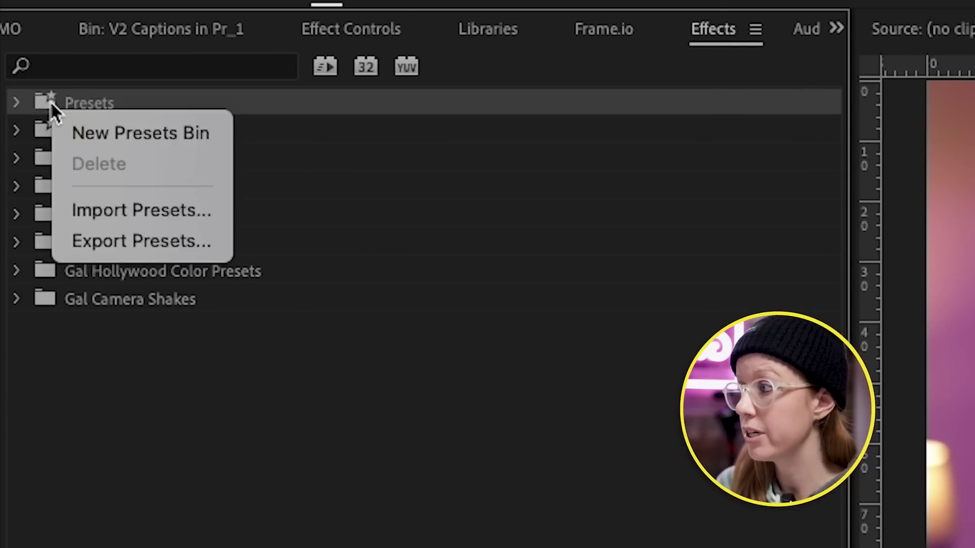
pyautogui.click(142, 209)
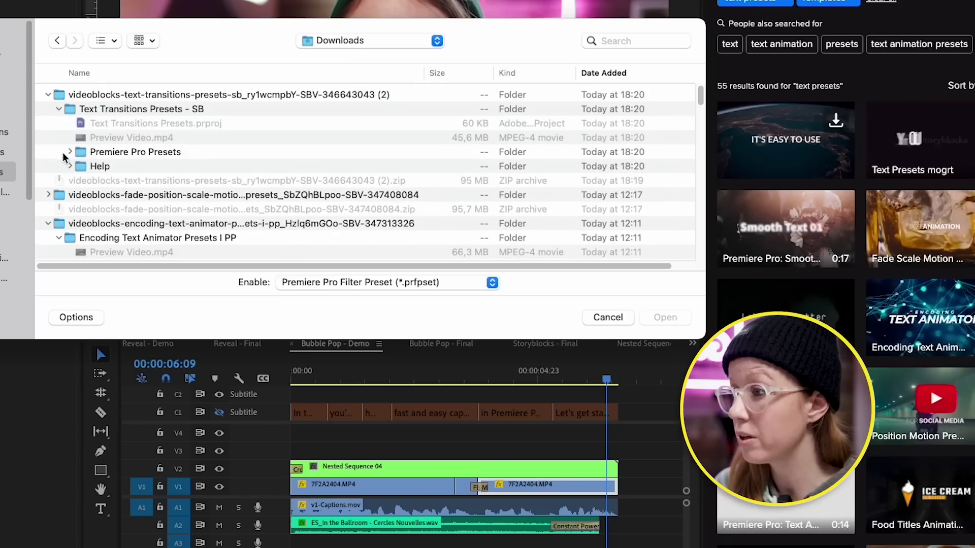
pyautogui.click(69, 152)
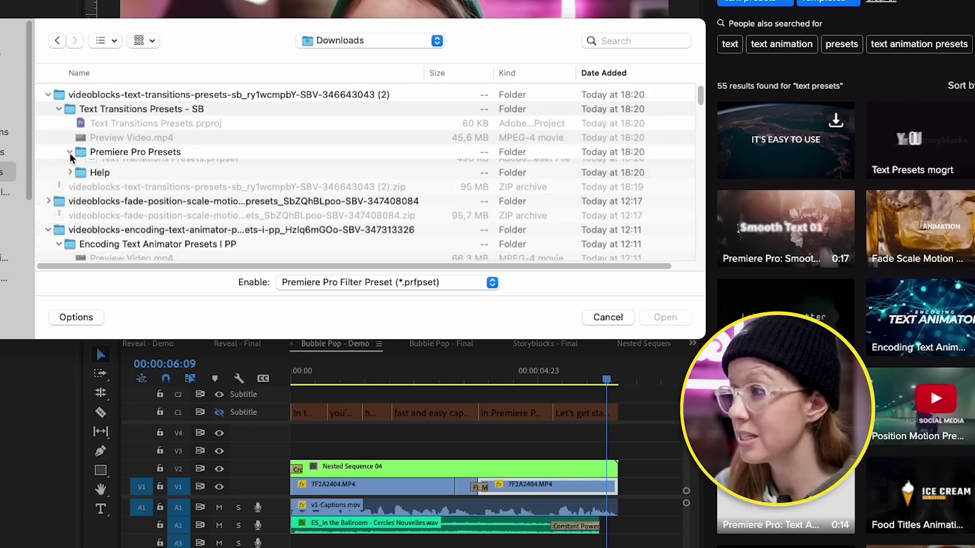
pyautogui.click(162, 170)
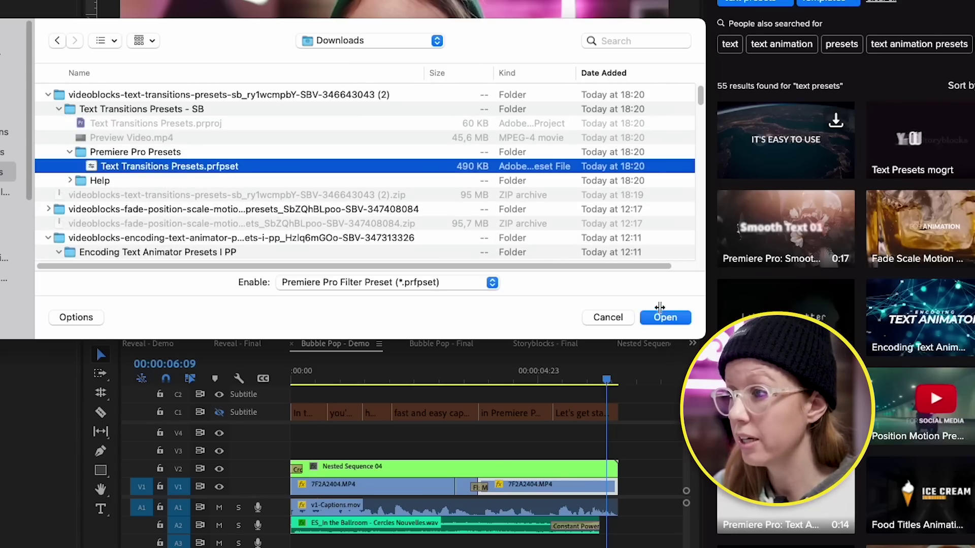
pyautogui.click(661, 316)
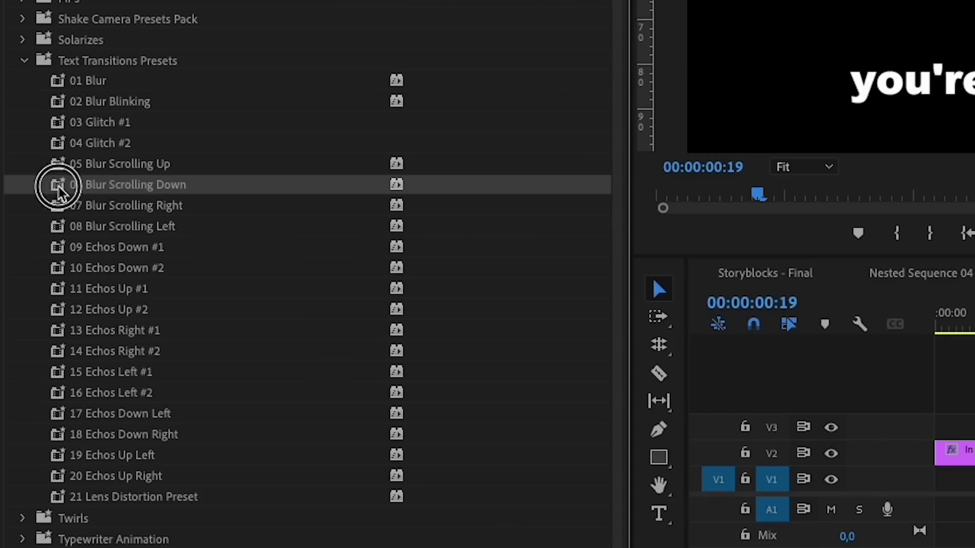
# Step: Place a preset adjustment clip on V3 above the captions, preview it, and move it to the next caption change
pyautogui.moveTo(58, 191); pyautogui.dragTo(974, 395)
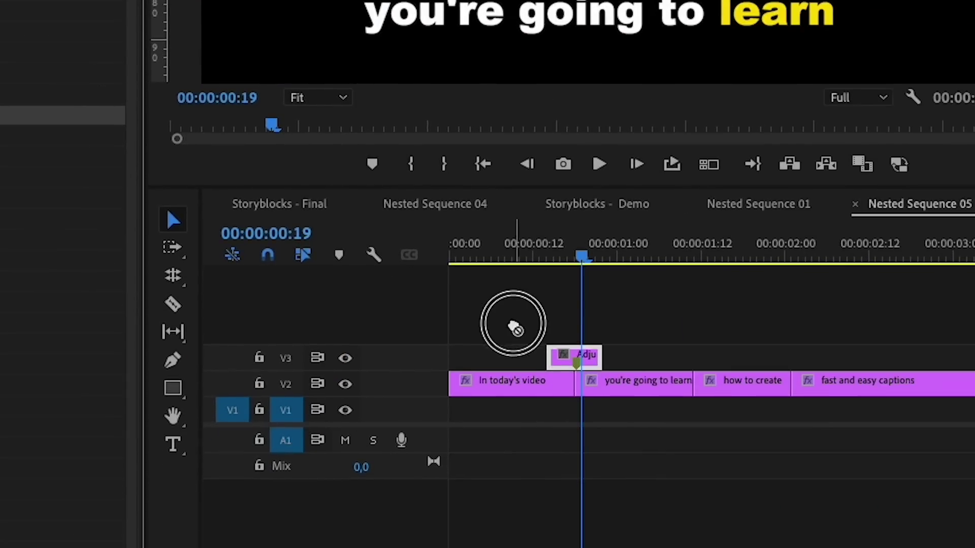
pyautogui.click(967, 316)
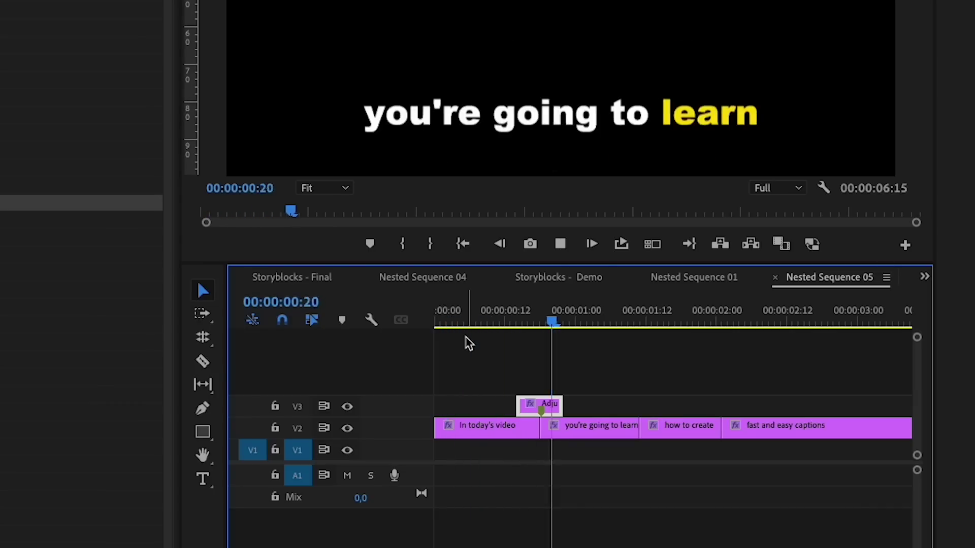
pyautogui.press('space')
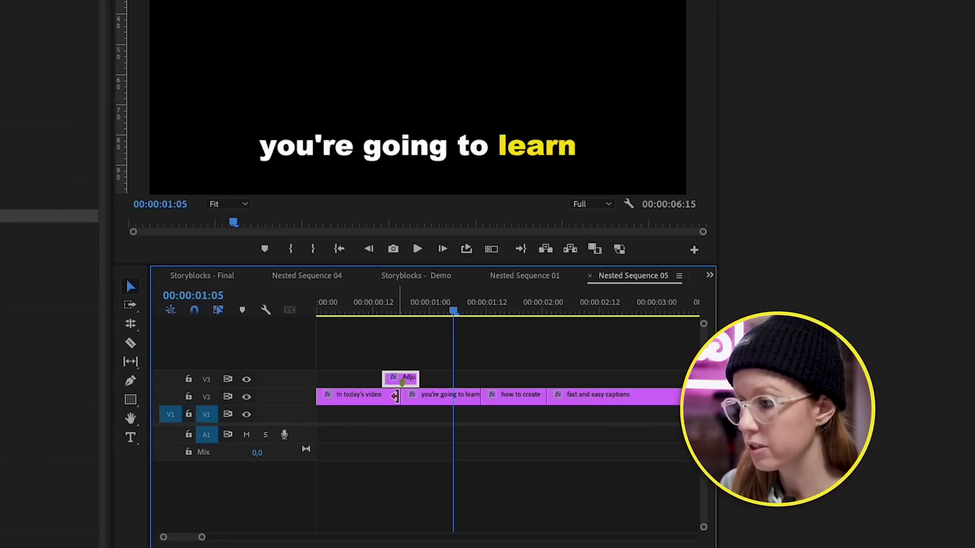
pyautogui.moveTo(395, 377); pyautogui.dragTo(478, 381)
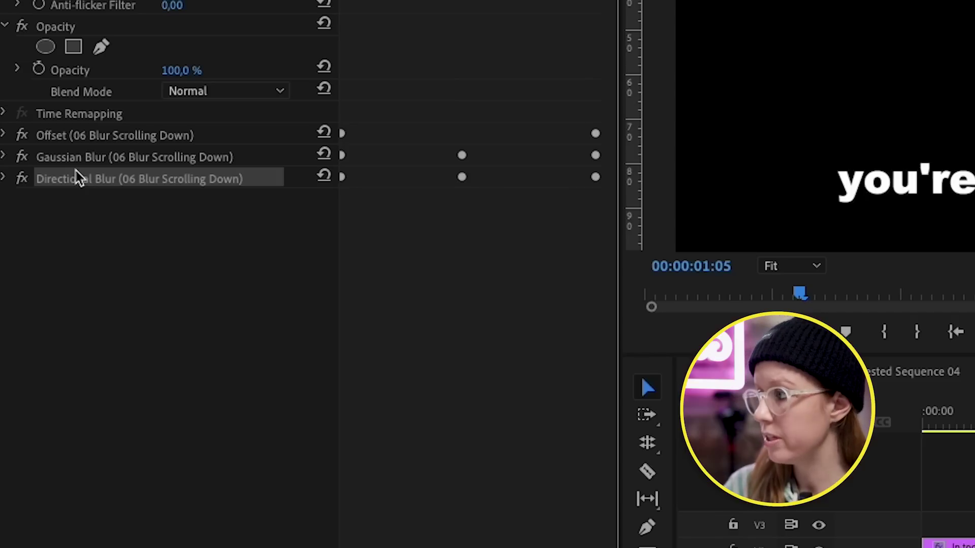
# Step: Remove the Directional Blur, Gaussian Blur and Offset effects, apply 03 Glitch #1, and preview
pyautogui.press('Delete')
pyautogui.click(77, 160)
pyautogui.press('Delete')
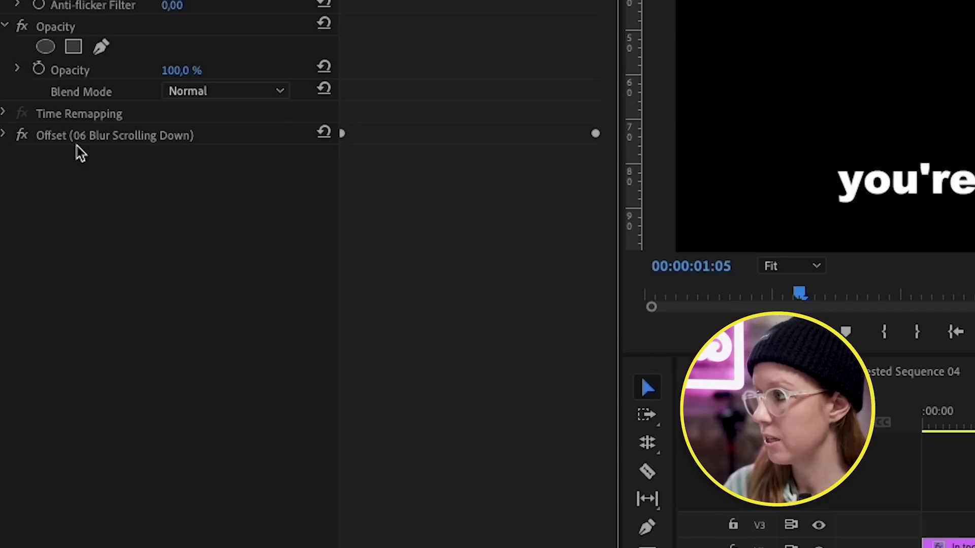
pyautogui.click(80, 144)
pyautogui.press('Delete')
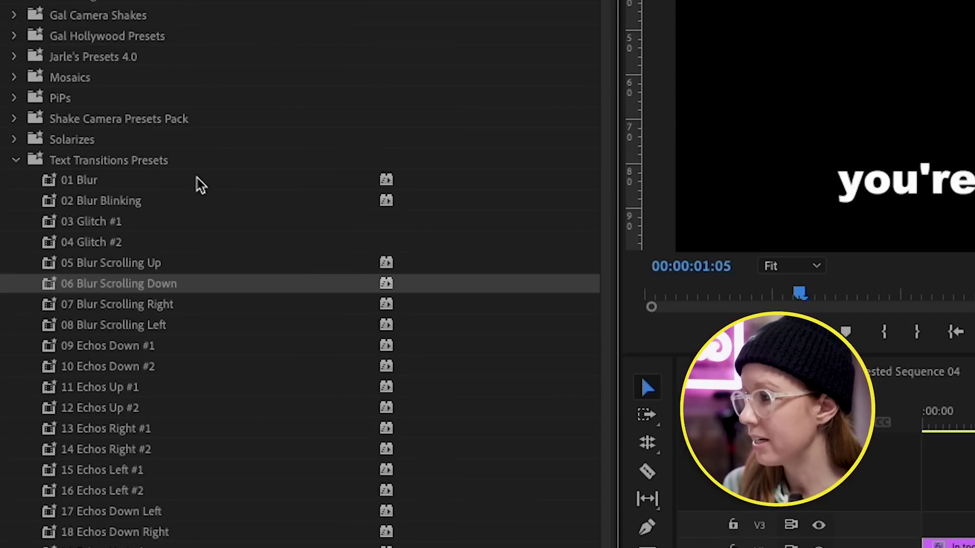
pyautogui.moveTo(93, 224); pyautogui.dragTo(974, 528)
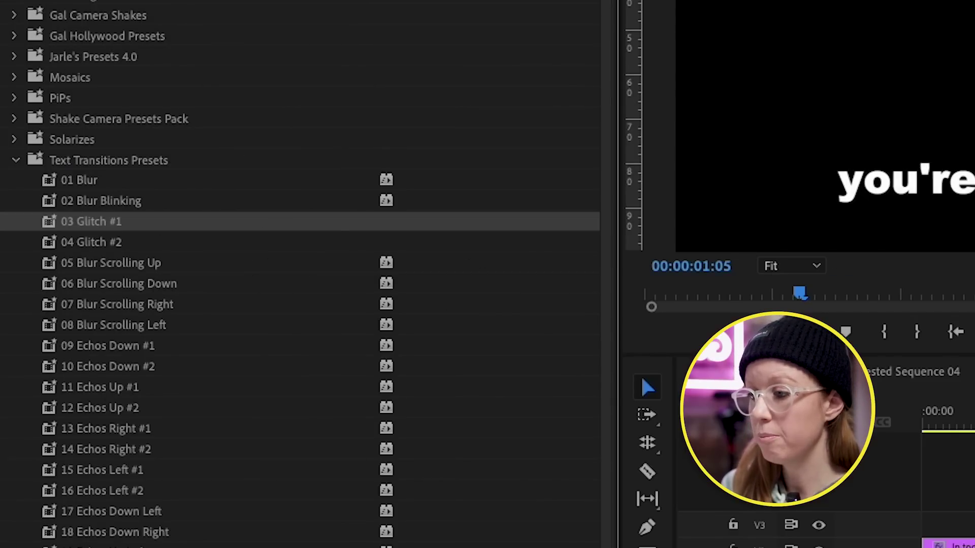
pyautogui.press('space')
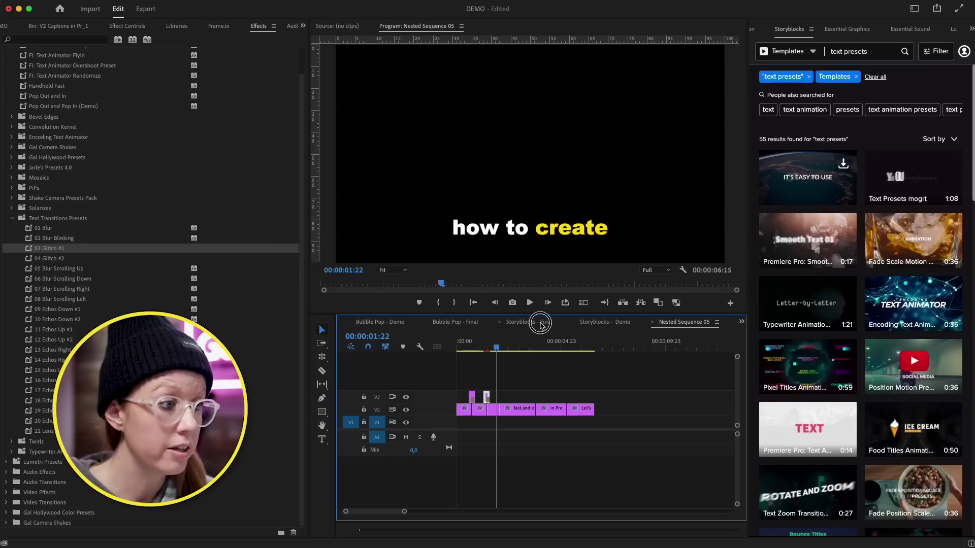
# Step: Switch to the Storyblocks - Final sequence and play it
pyautogui.click(540, 325)
pyautogui.press('space')
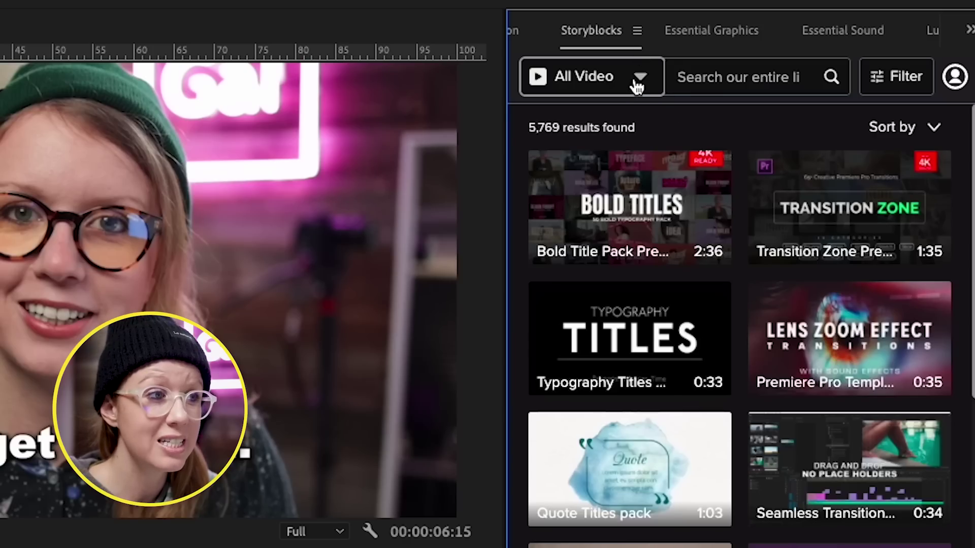
# Step: Open the Storyblocks media type list on storyblocks.com to choose Video
pyautogui.click(637, 85)
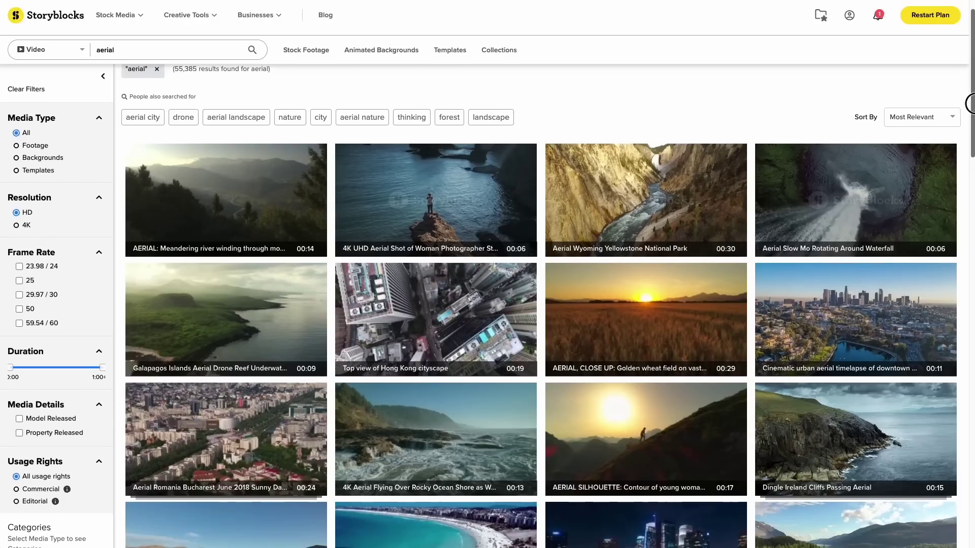
# Step: Scroll through the Storyblocks aerial clip results and check a clip's download format options
pyautogui.moveTo(969, 103); pyautogui.dragTo(970, 174)
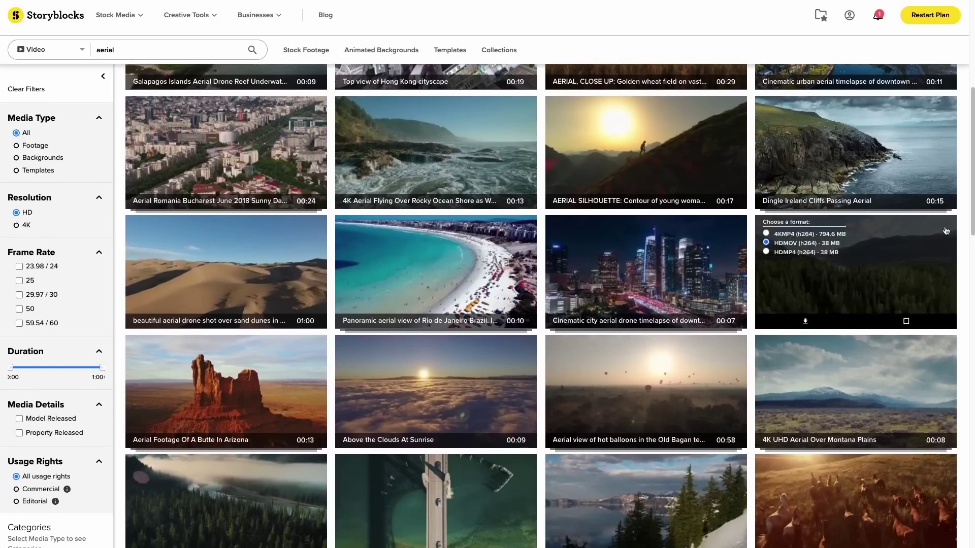
pyautogui.moveTo(905, 301)
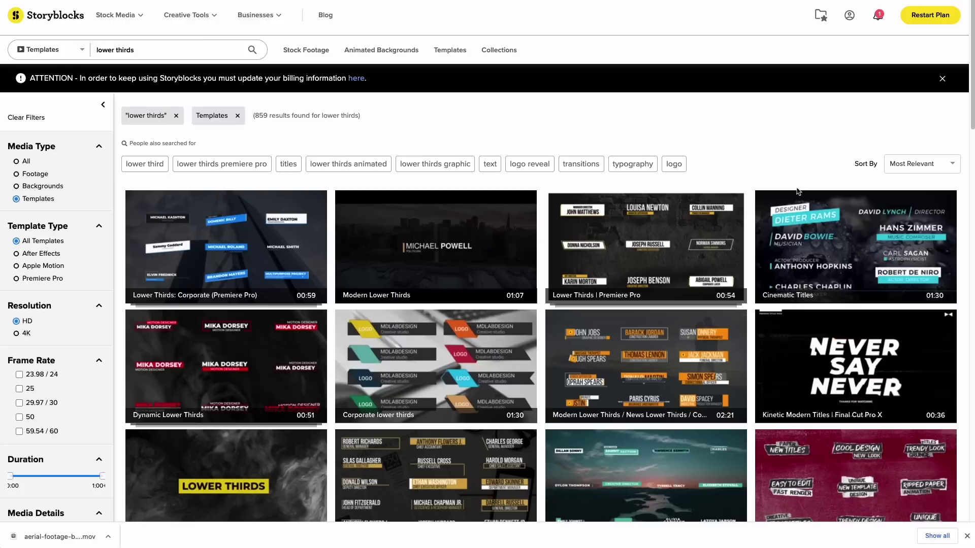
pyautogui.moveTo(807, 213)
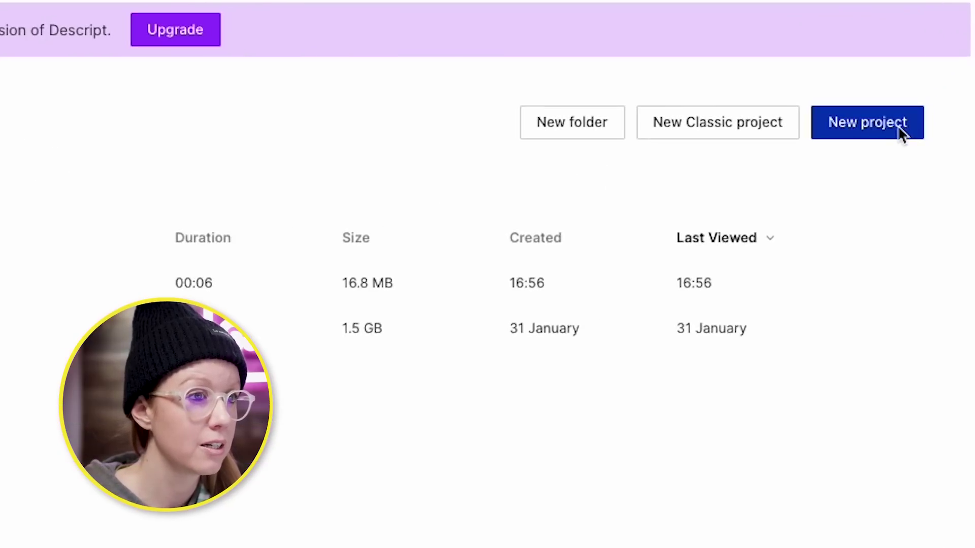
# Step: Create a new Descript project and select IntroSnippet.mp4 from the 02 Media folder to transcribe
pyautogui.click(897, 126)
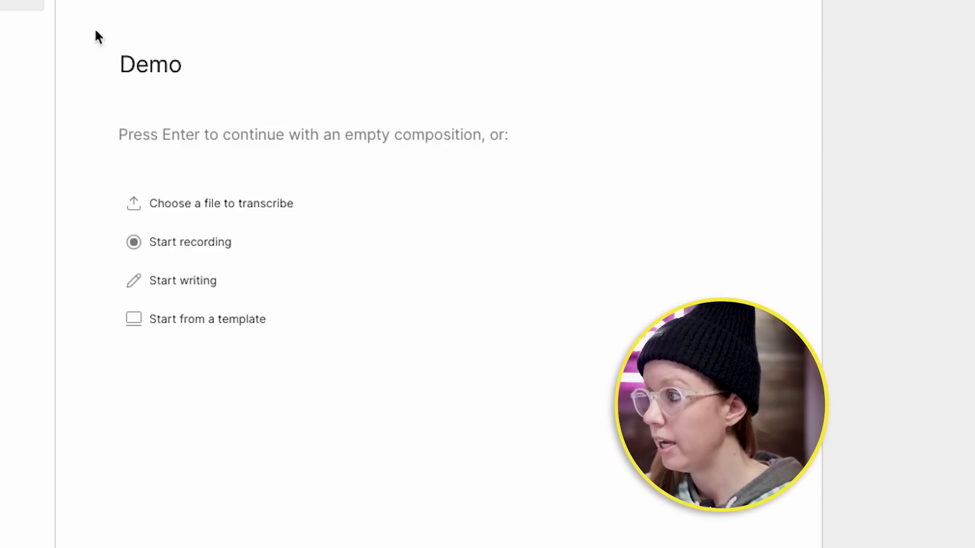
pyautogui.click(215, 202)
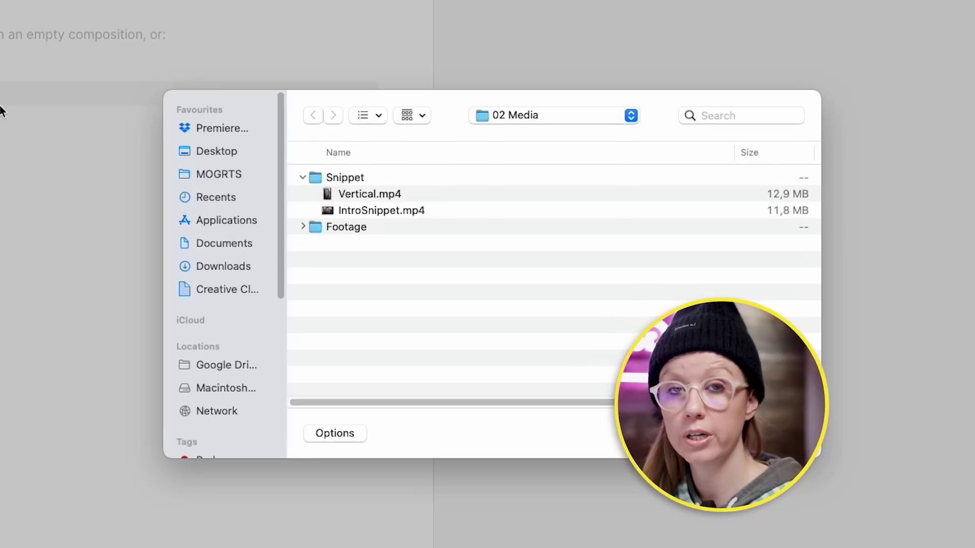
pyautogui.click(378, 213)
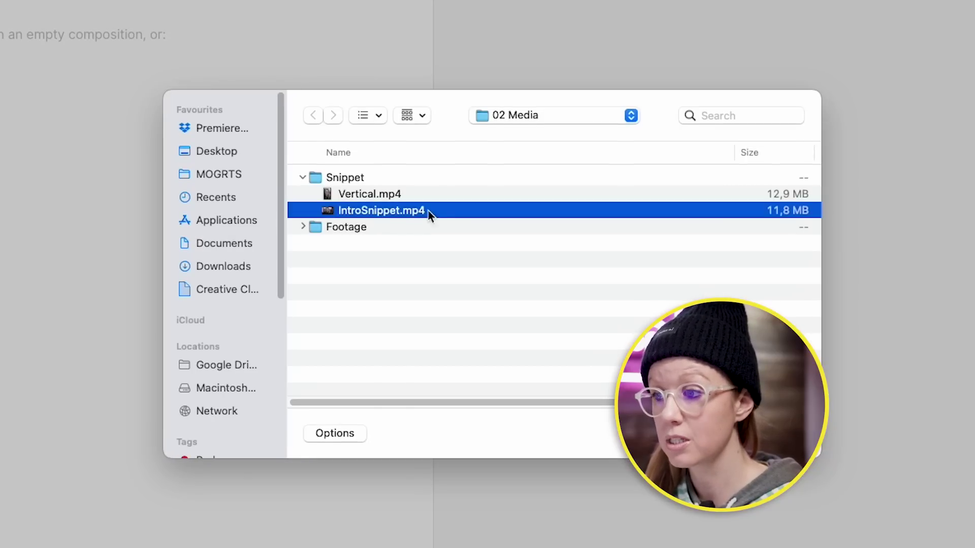
# Step: Start transcribing IntroSnippet.mp4, then dismiss the speaker name entry and the transcribing notice
pyautogui.press('Return')
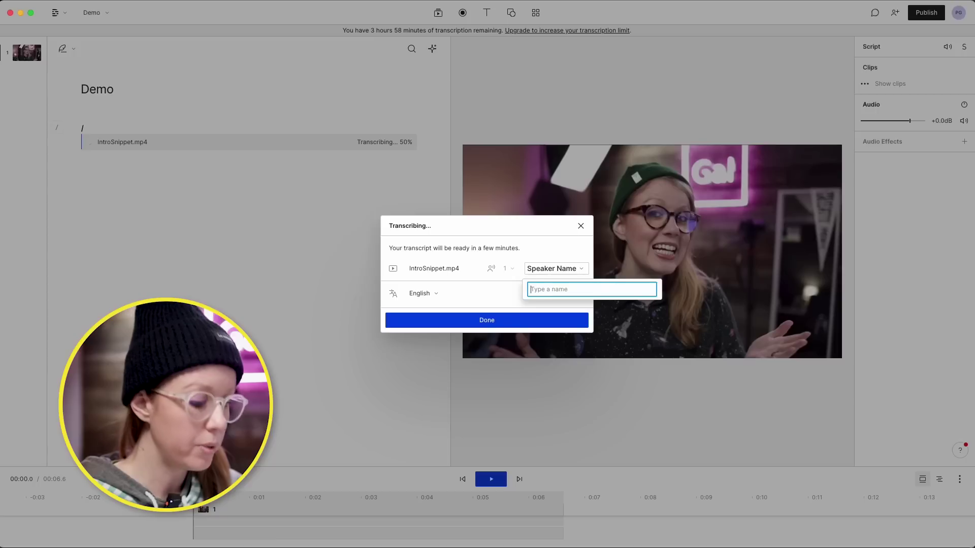
pyautogui.write('Premier')
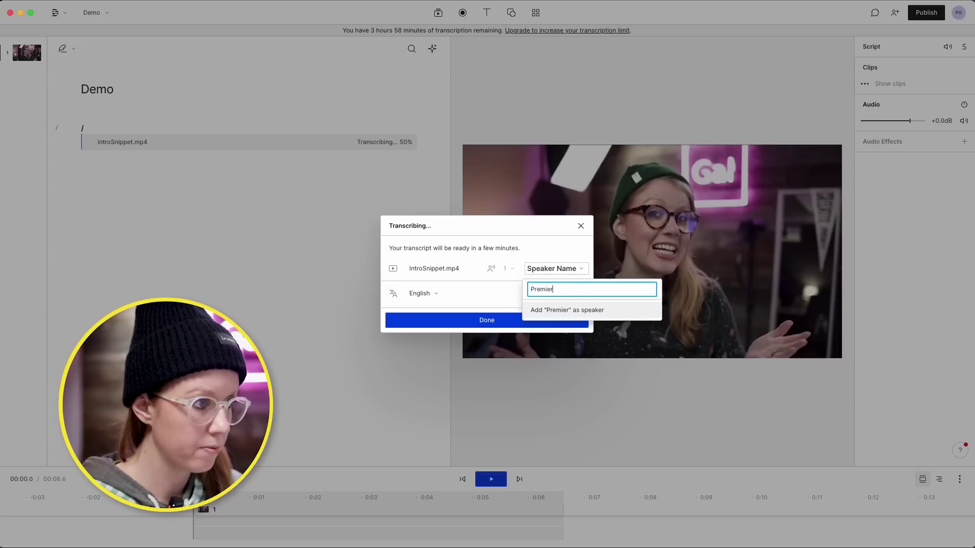
pyautogui.write('e')
pyautogui.click(503, 322)
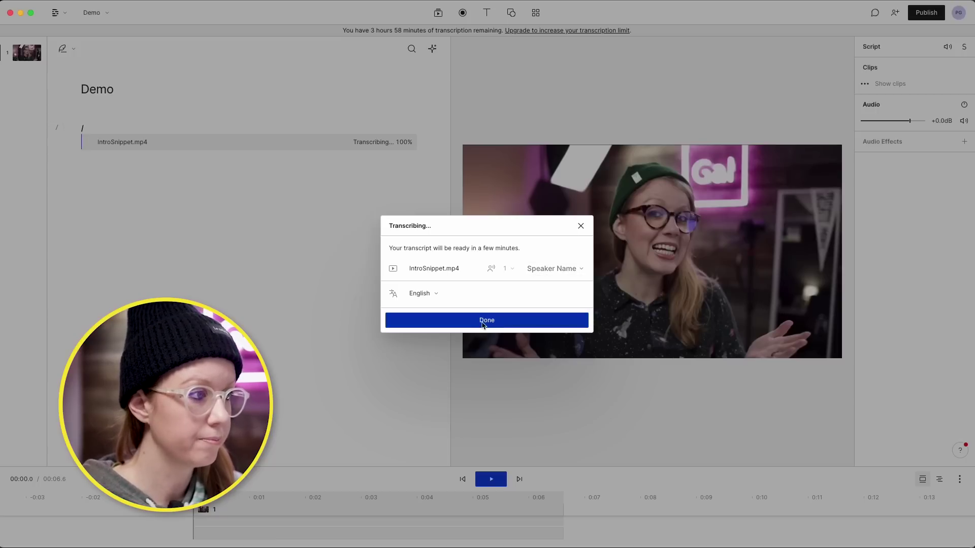
pyautogui.click(483, 321)
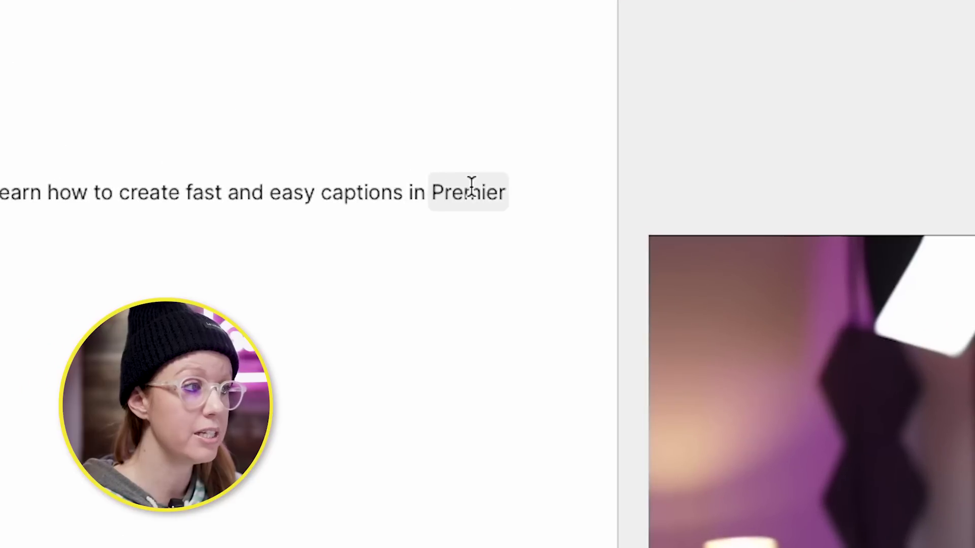
# Step: Correct the misspelled 'Premier' to 'Premiere' in the transcript
pyautogui.click(398, 130)
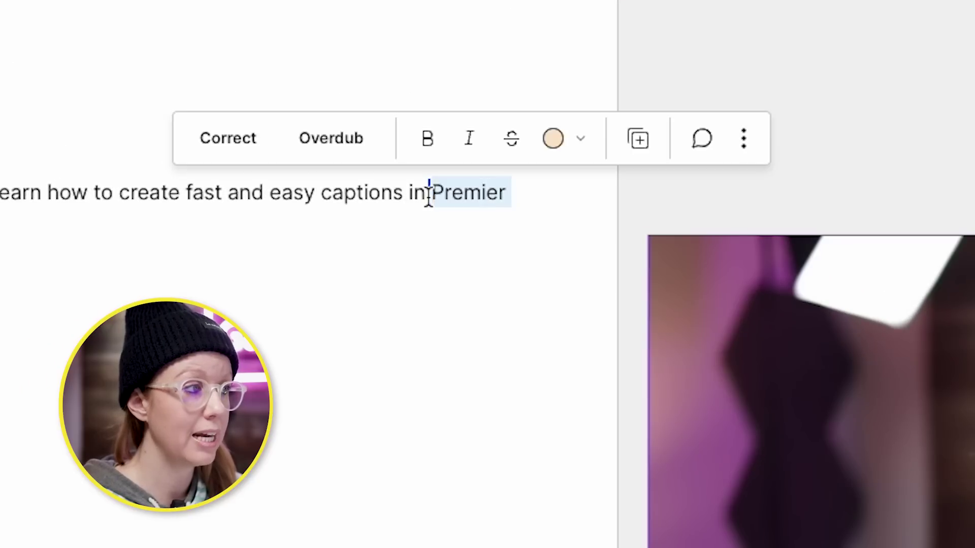
pyautogui.click(244, 141)
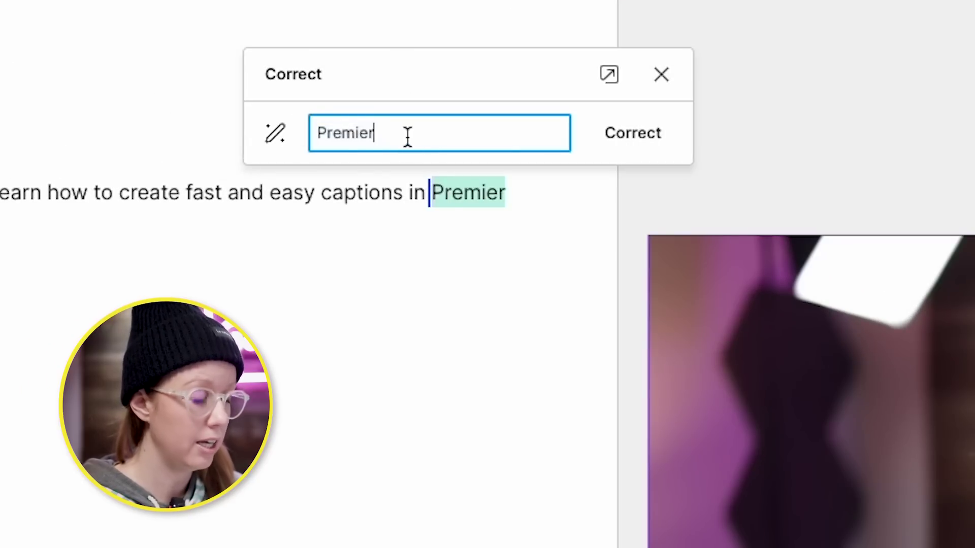
pyautogui.click(614, 134)
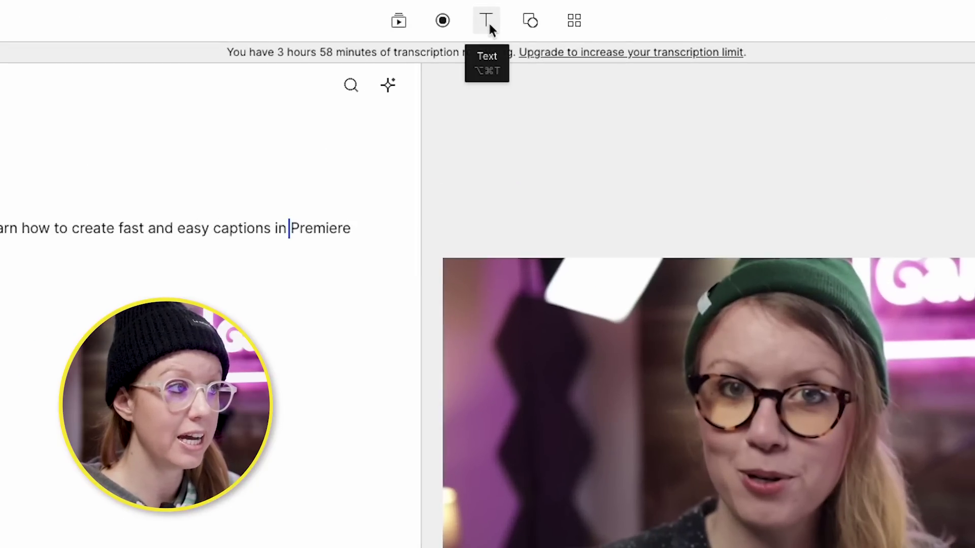
# Step: Add an automatic Captions text layer to the video and preview it from about 1.28 seconds
pyautogui.click(487, 16)
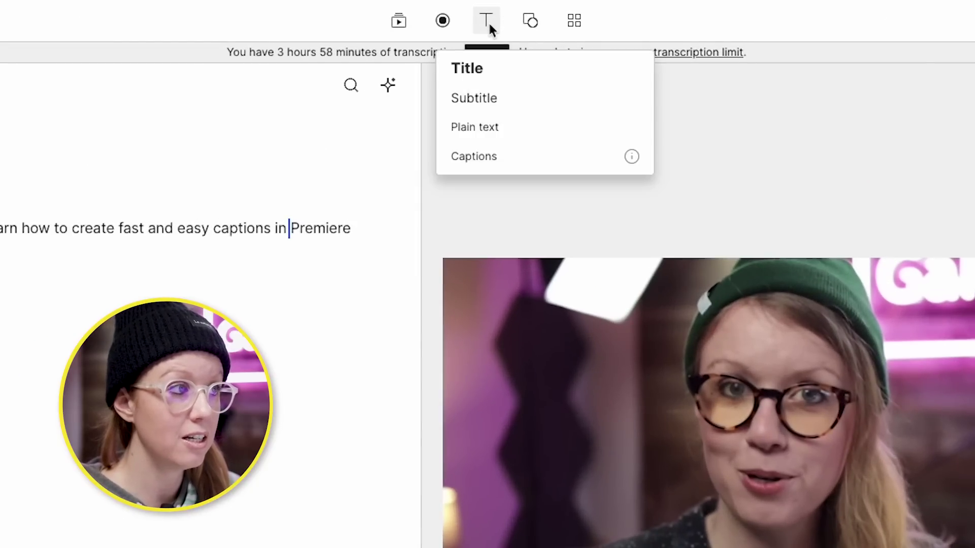
pyautogui.click(483, 163)
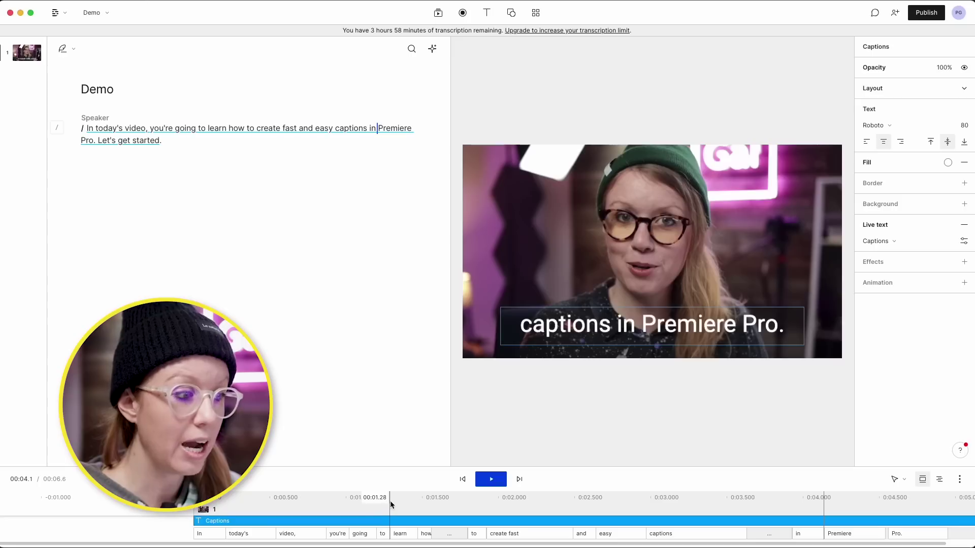
pyautogui.click(390, 503)
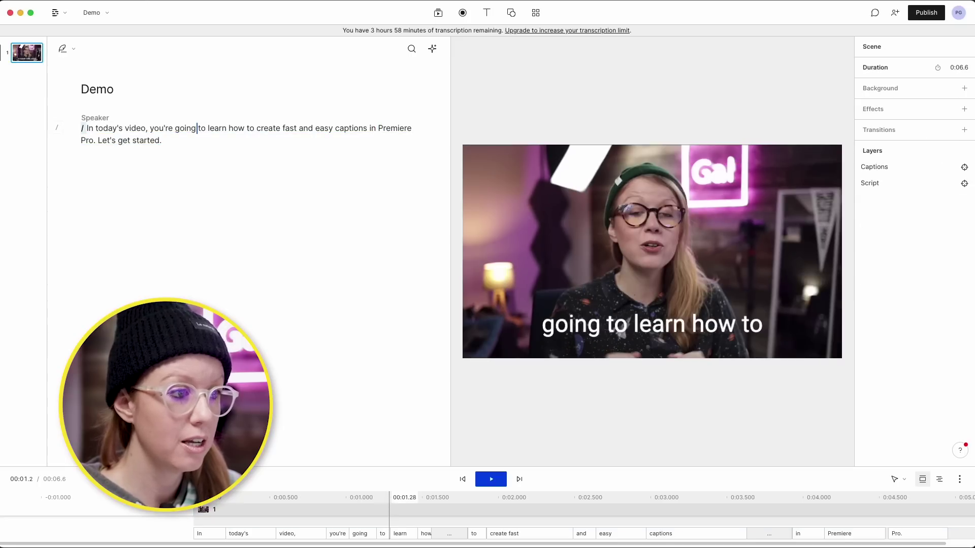
pyautogui.press('space')
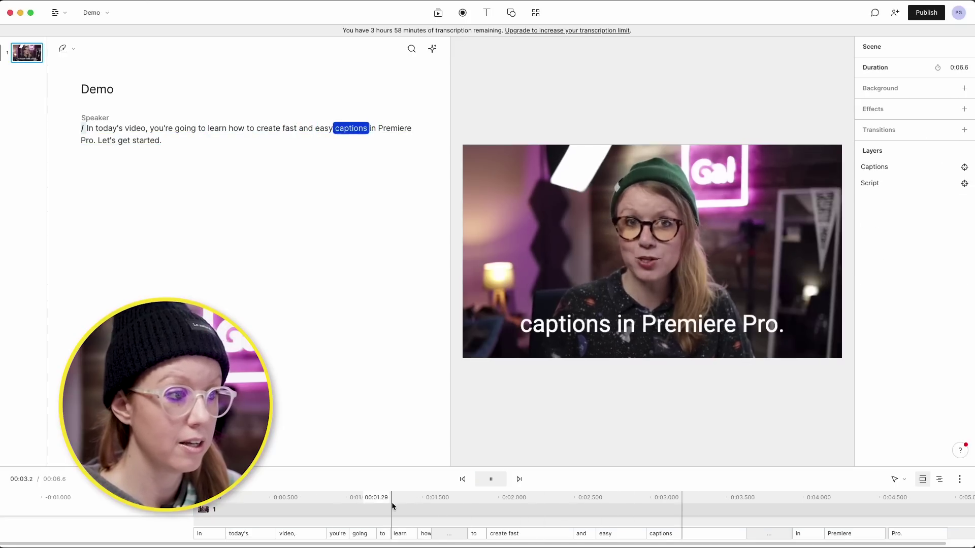
pyautogui.press('space')
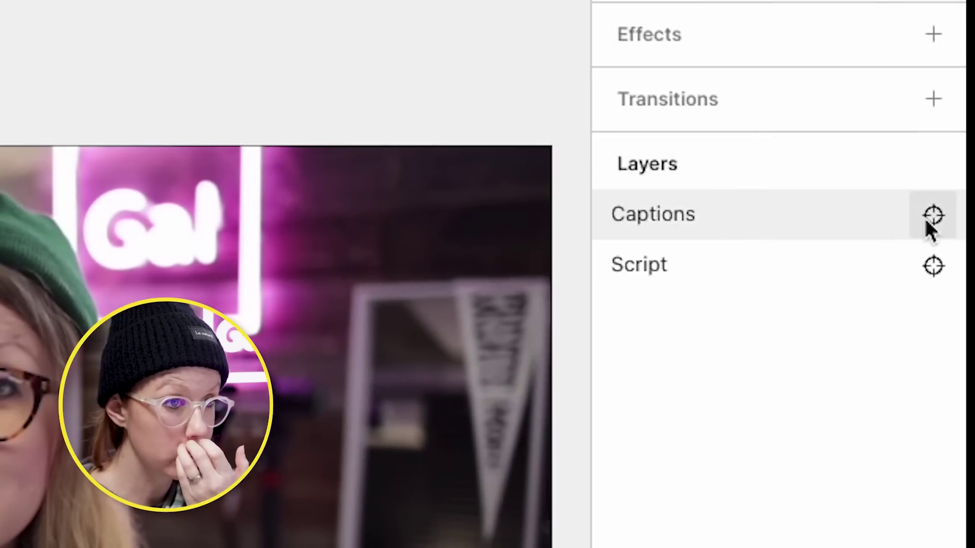
# Step: Change the captions font from Roboto to Josefin Sans
pyautogui.click(927, 223)
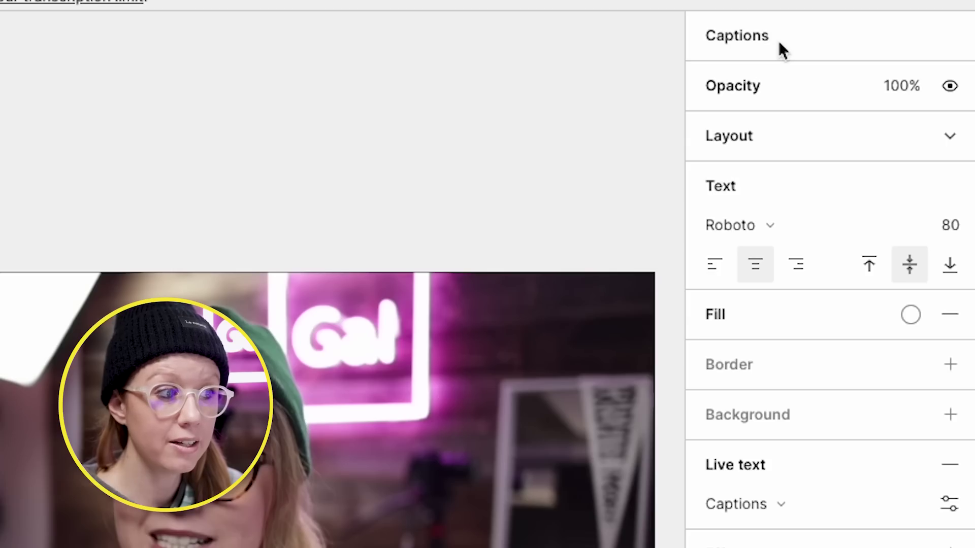
pyautogui.click(767, 223)
pyautogui.moveTo(746, 452)
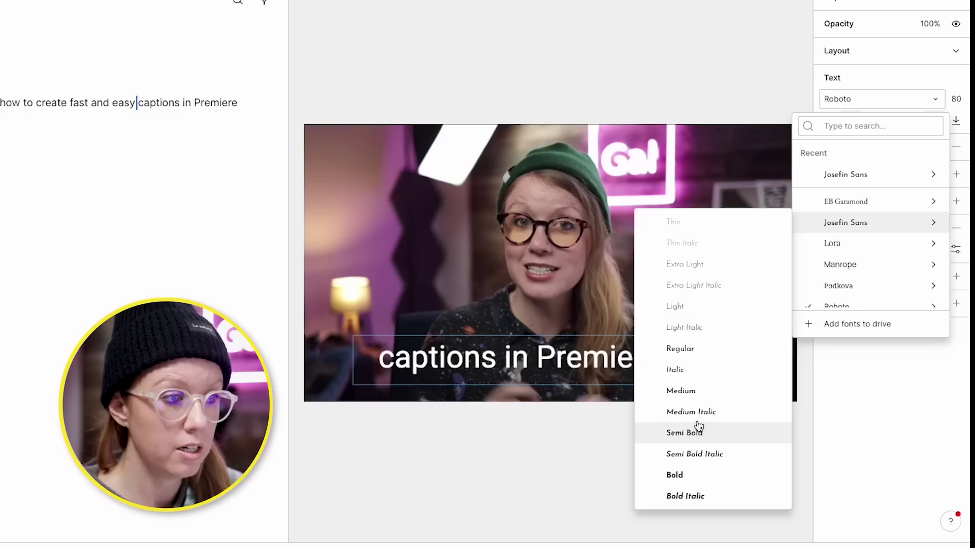
pyautogui.click(690, 392)
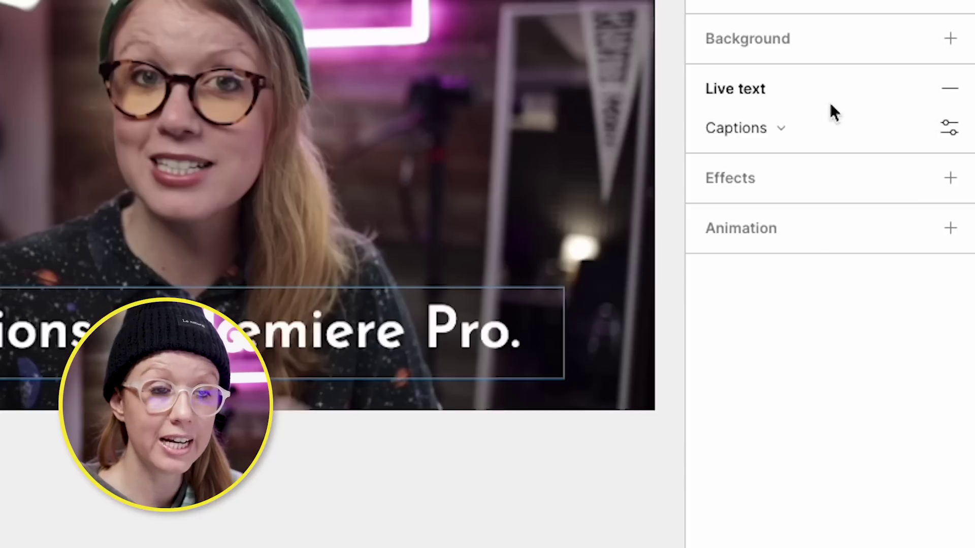
# Step: Apply the Karaoke caption style with a blue background on the active word
pyautogui.click(950, 133)
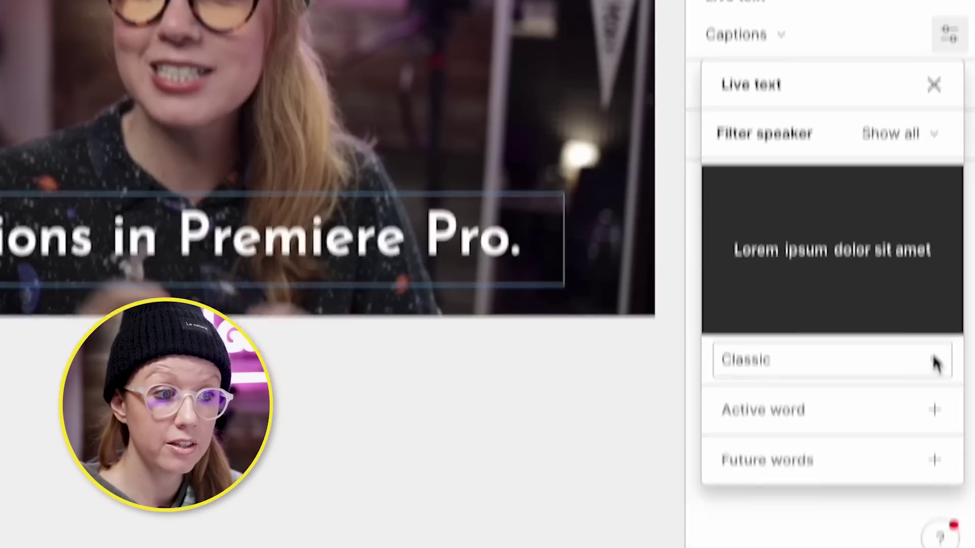
pyautogui.click(935, 453)
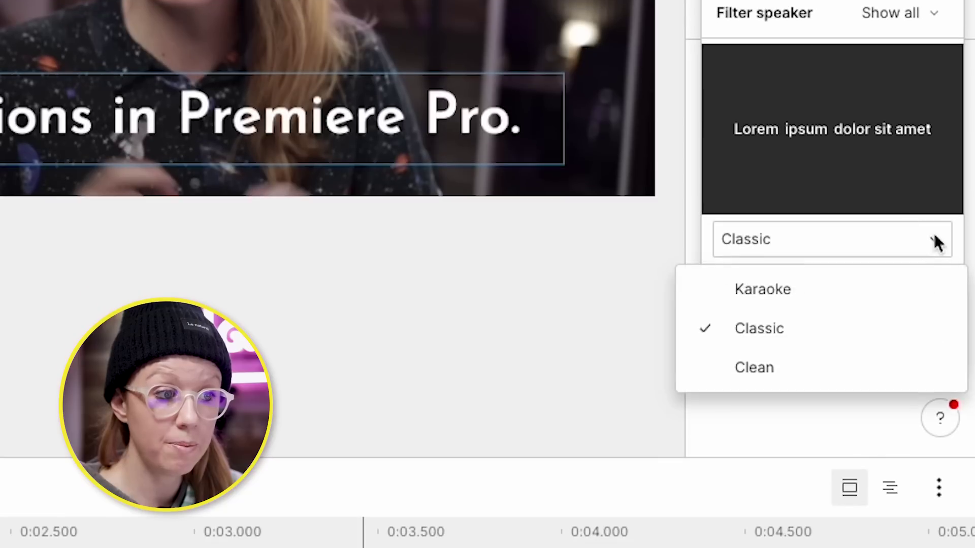
pyautogui.click(829, 304)
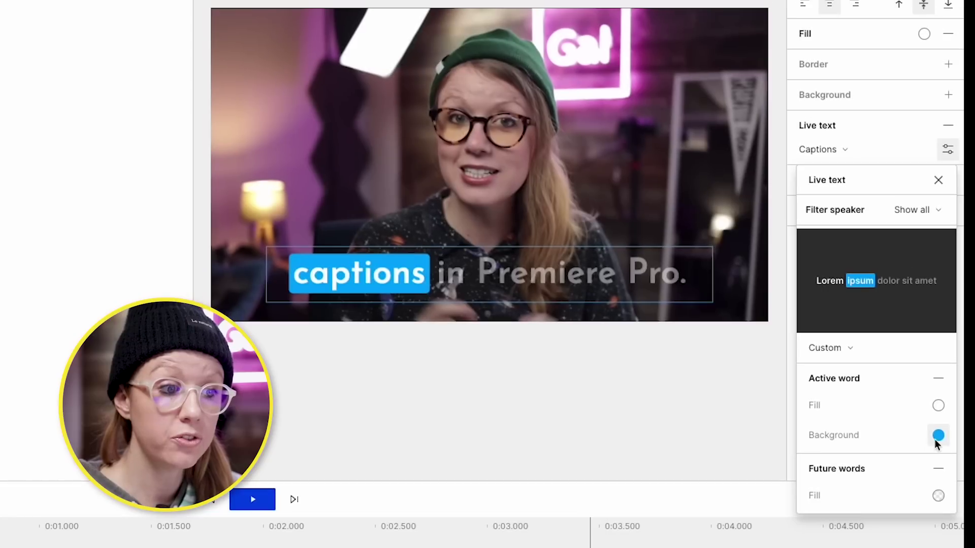
pyautogui.click(933, 382)
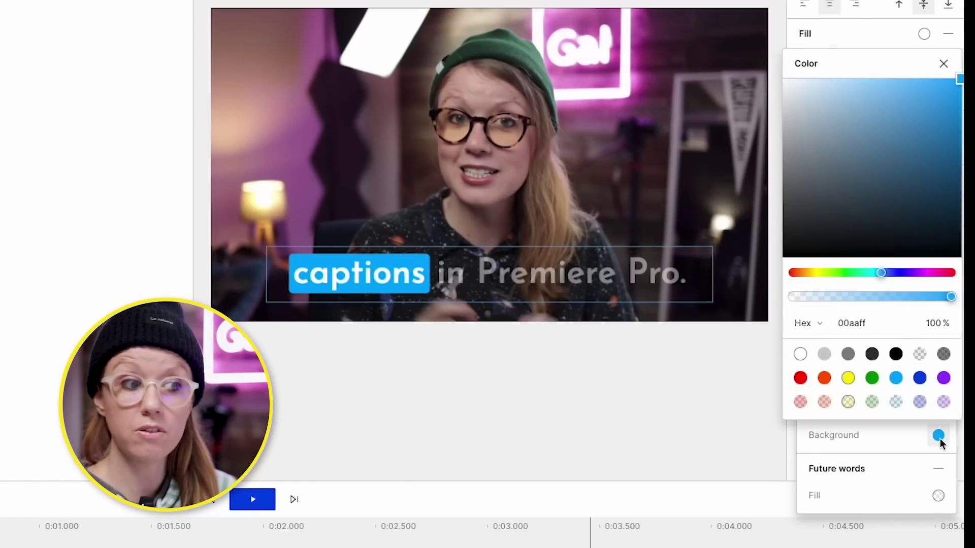
pyautogui.click(874, 452)
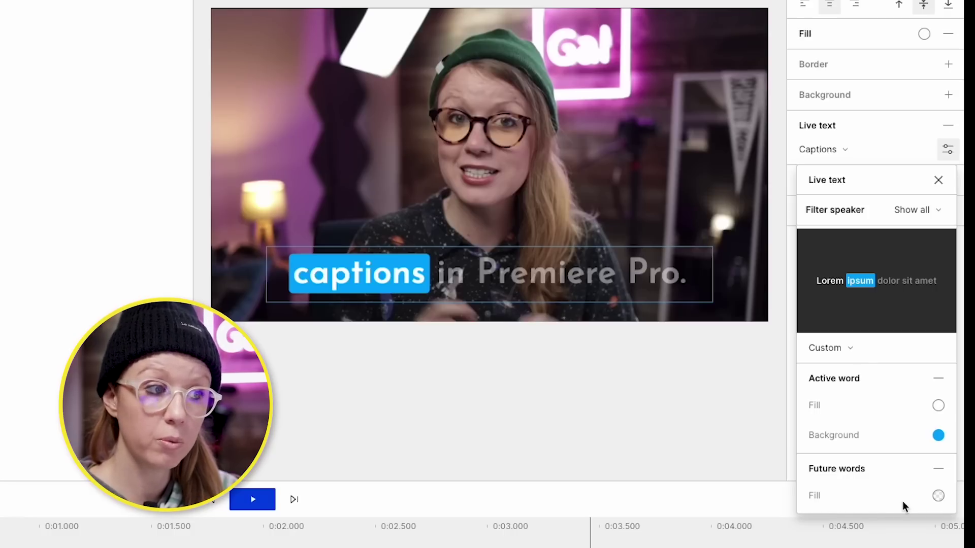
# Step: Make upcoming words white at 50% opacity and preview the final caption
pyautogui.click(938, 495)
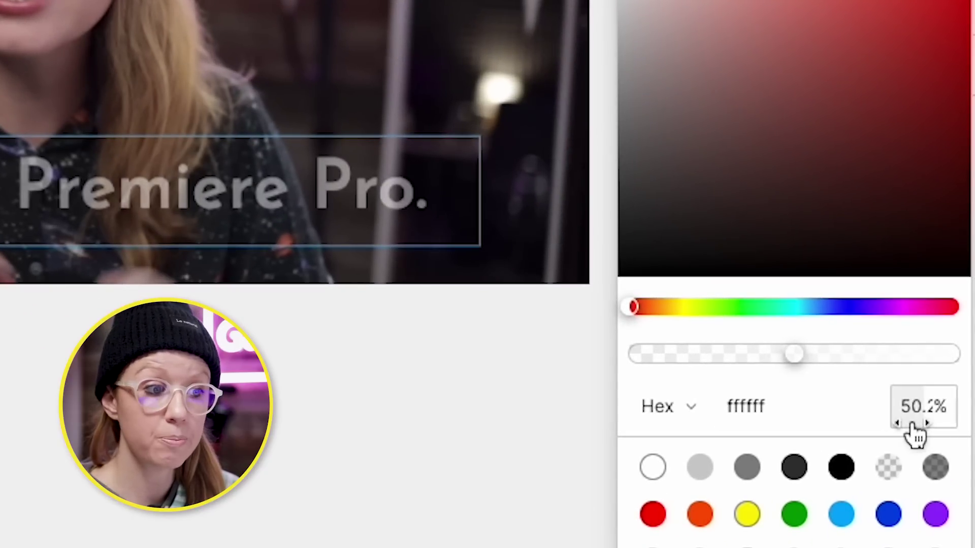
pyautogui.click(413, 441)
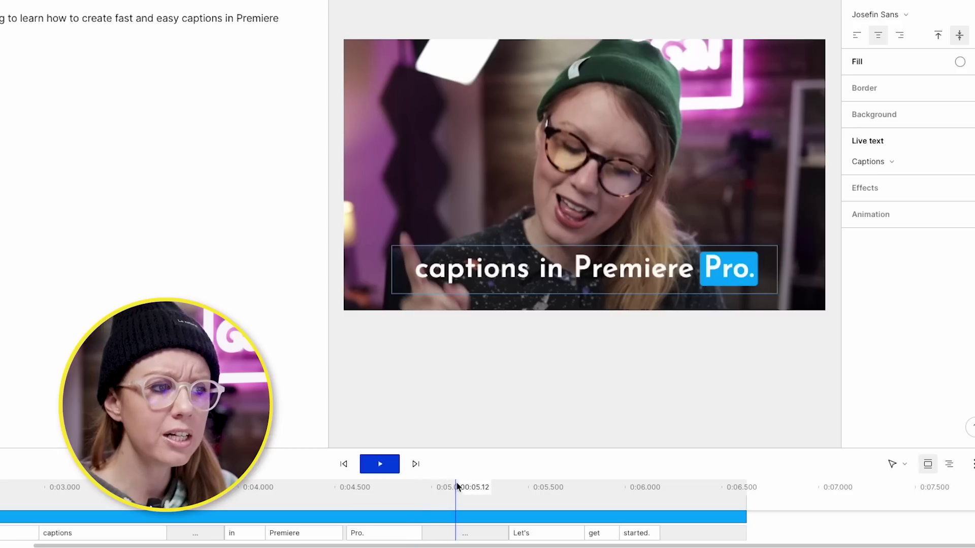
pyautogui.click(559, 489)
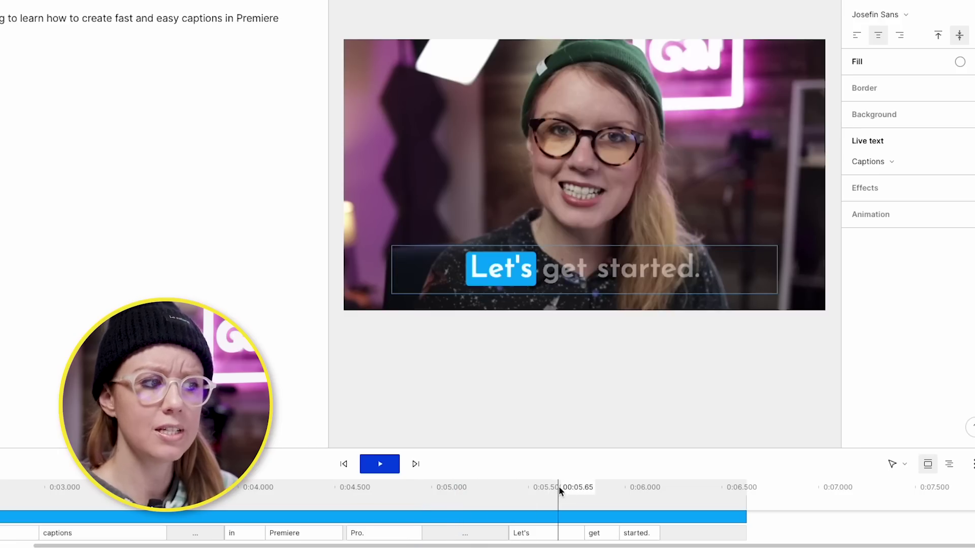
pyautogui.click(376, 362)
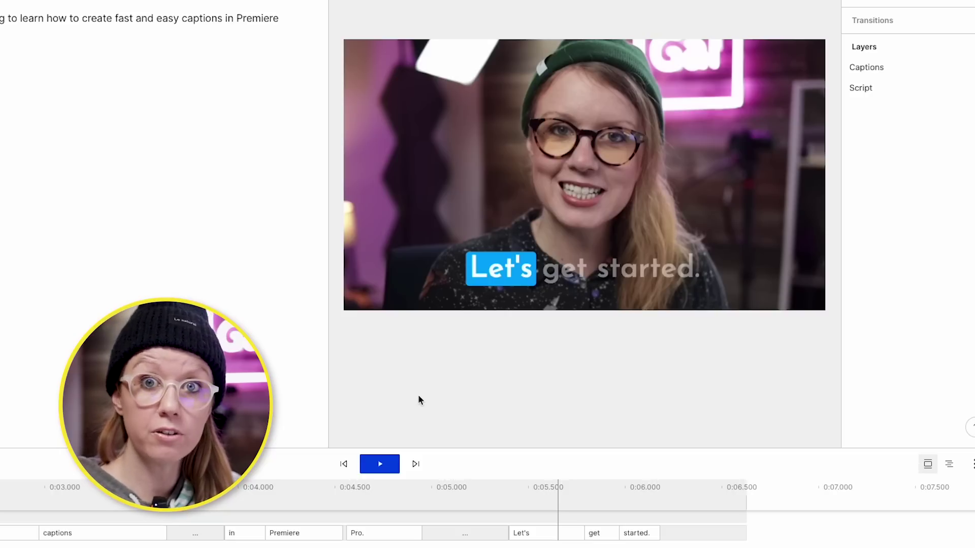
pyautogui.click(126, 19)
pyautogui.click(69, 19)
pyautogui.click(124, 128)
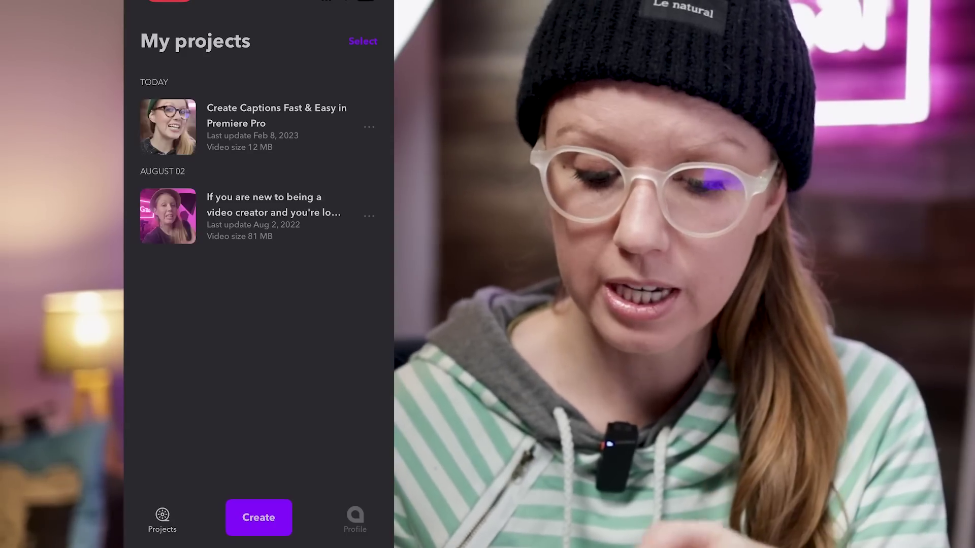
# Step: Import the six-second talking clip untrimmed and generate English AI captions for it
pyautogui.click(258, 518)
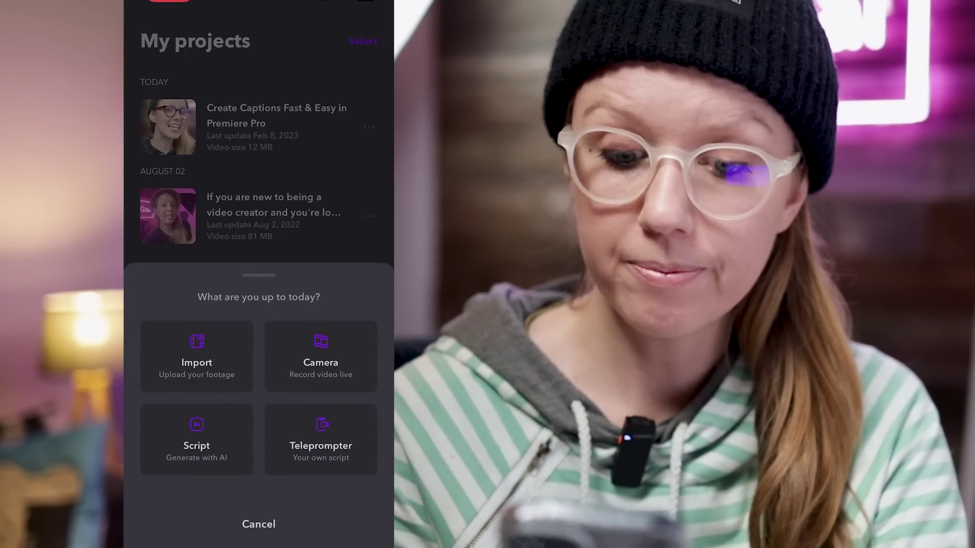
pyautogui.click(197, 363)
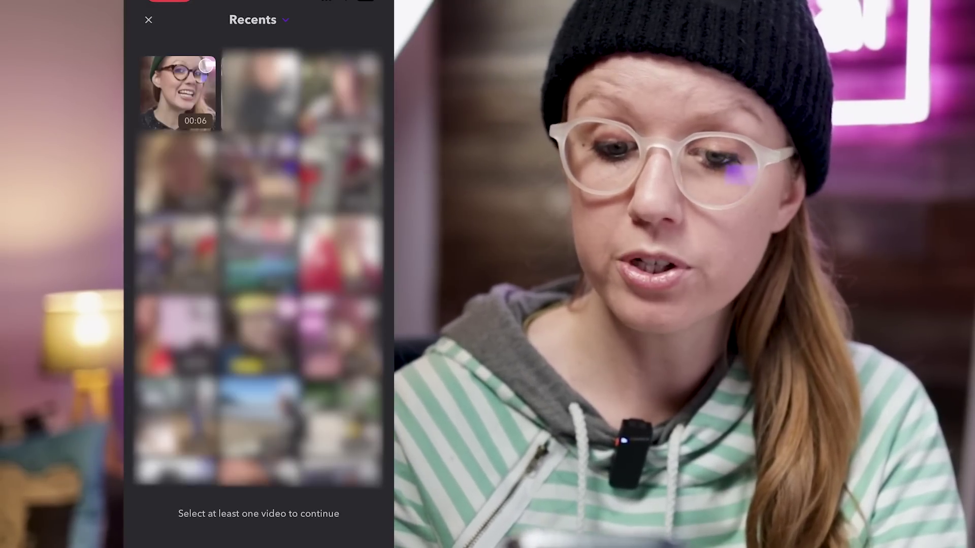
pyautogui.click(178, 92)
pyautogui.click(163, 452)
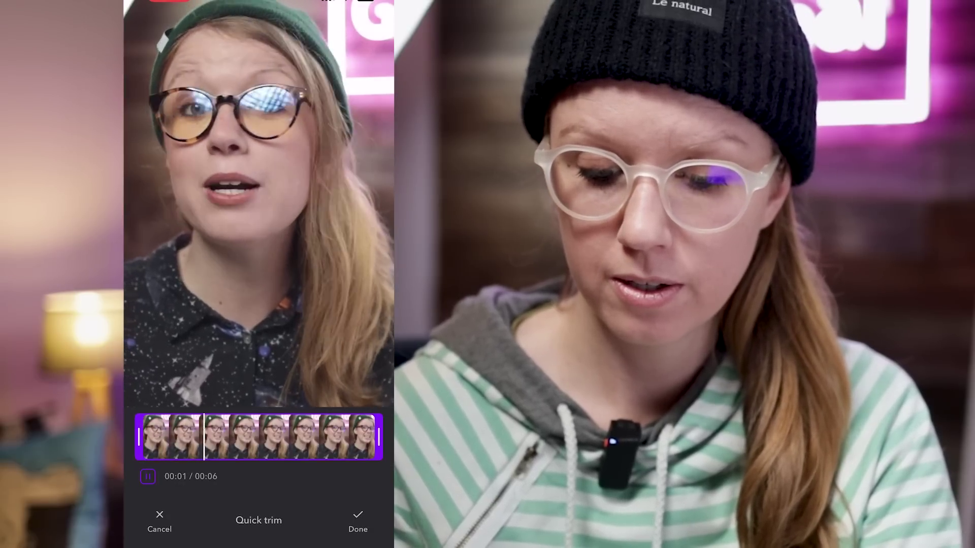
pyautogui.click(358, 522)
pyautogui.click(256, 521)
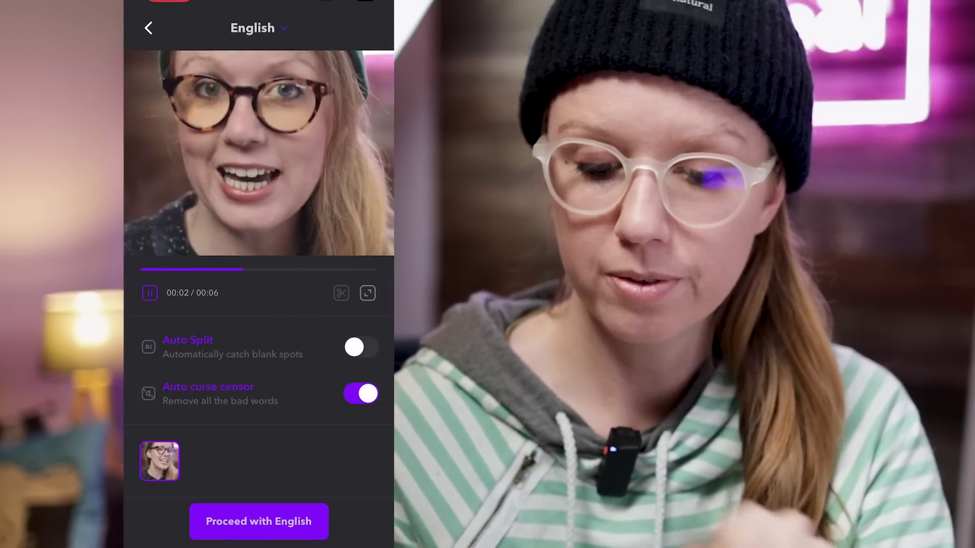
pyautogui.click(258, 522)
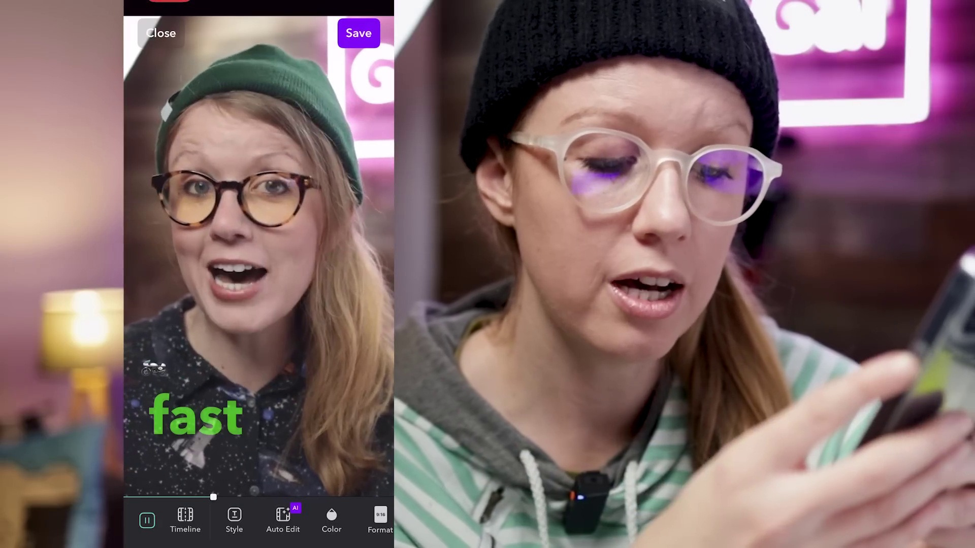
# Step: Change the emphasis word colour from green to magenta and bring up the Auto Edit options
pyautogui.click(331, 521)
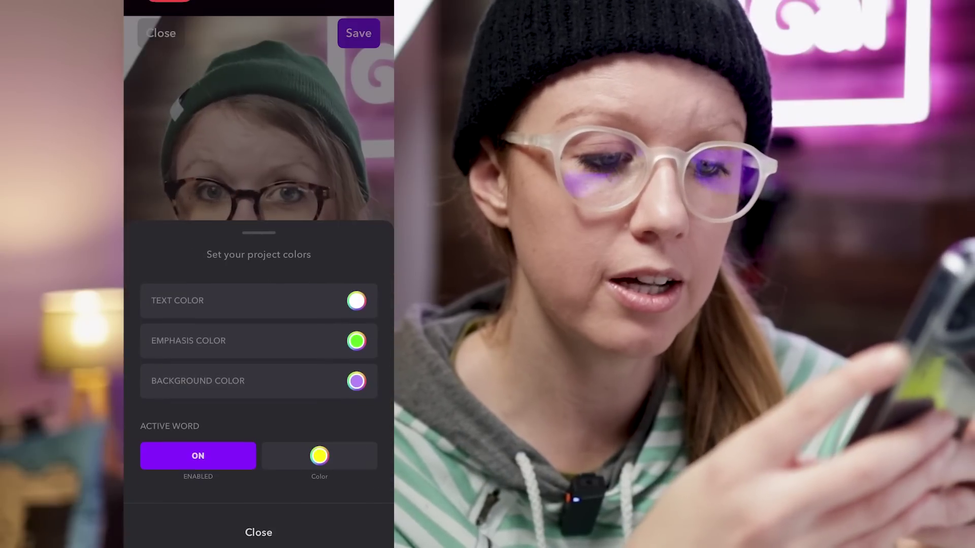
pyautogui.click(356, 340)
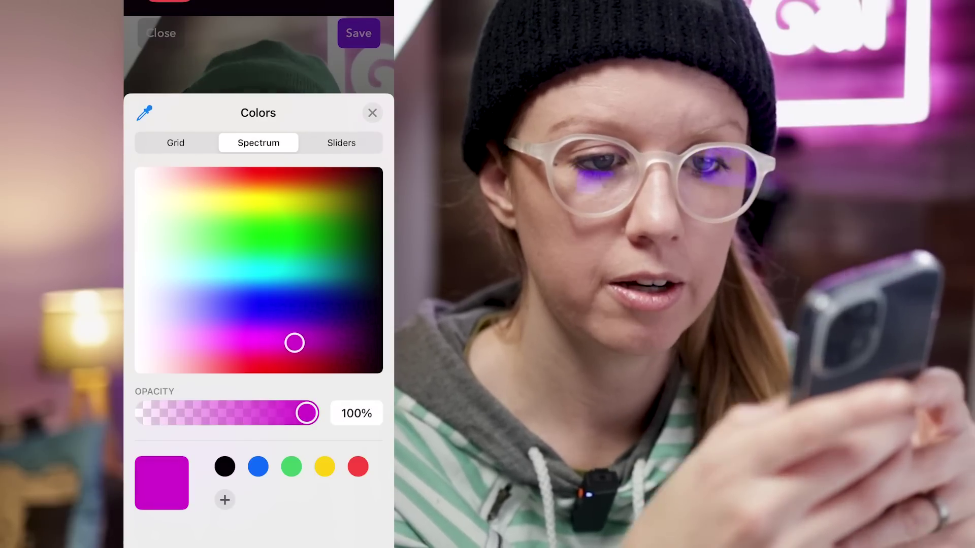
pyautogui.click(373, 113)
pyautogui.click(258, 529)
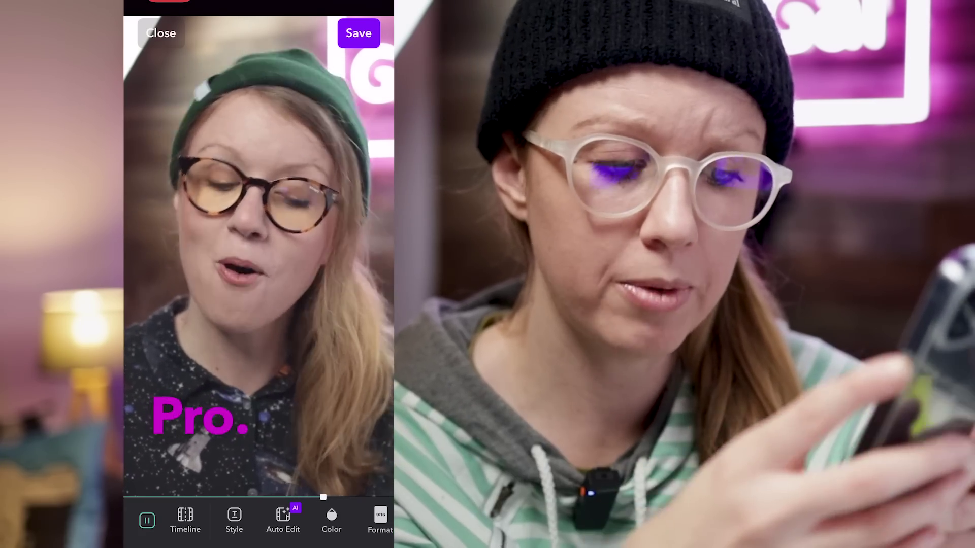
pyautogui.click(283, 517)
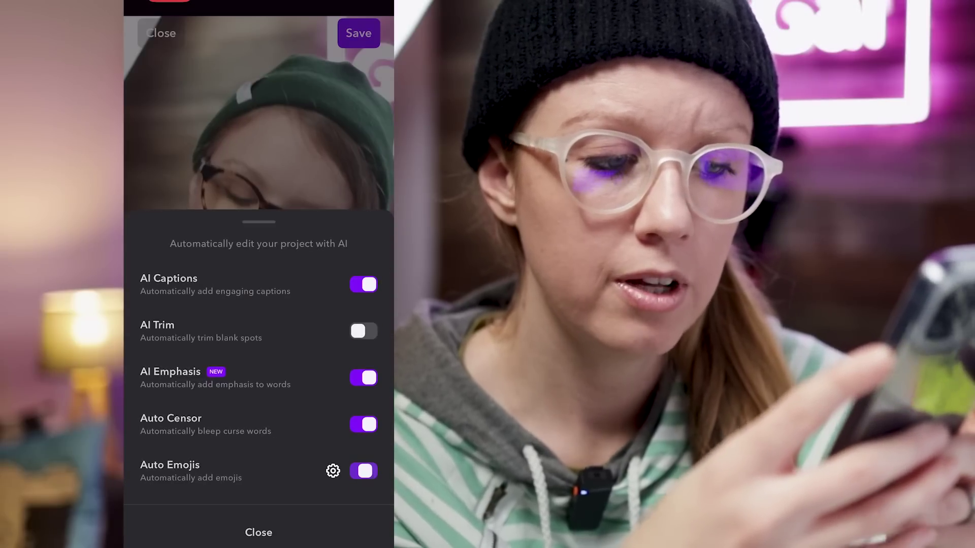